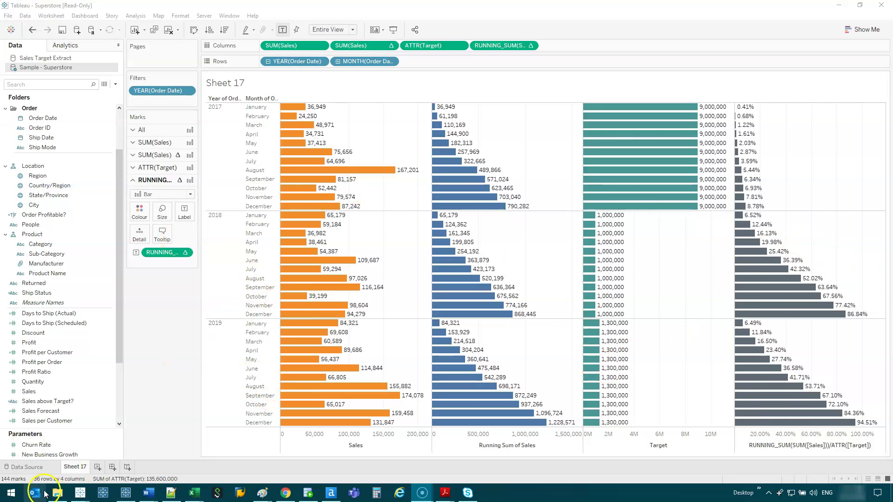
Step: Create a new worksheet and place Order Date on Rows broken down by discrete year and month
{"action": "left_click", "coordinate": [98, 470]}
{"action": "left_click_drag", "start_coordinate": [46, 117], "coordinate": [307, 65]}
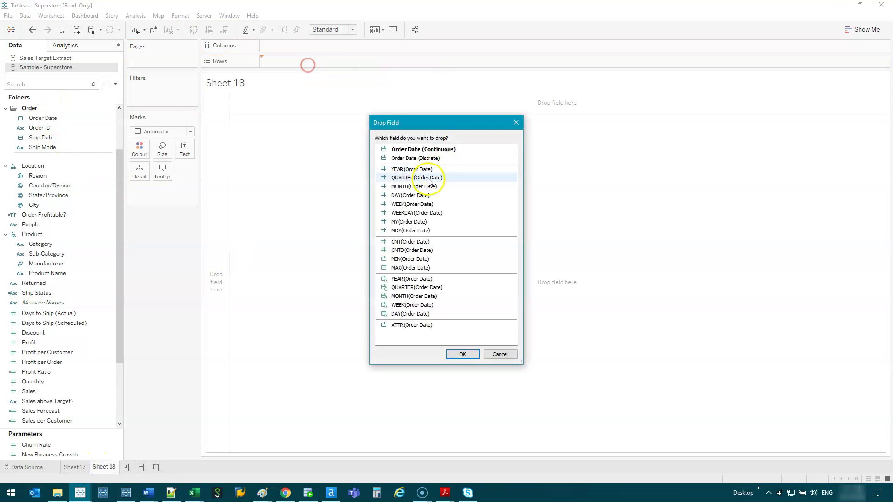
{"action": "double_click", "coordinate": [434, 171]}
{"action": "left_click", "coordinate": [268, 61]}
{"action": "left_click", "coordinate": [391, 61]}
{"action": "left_click", "coordinate": [399, 212]}
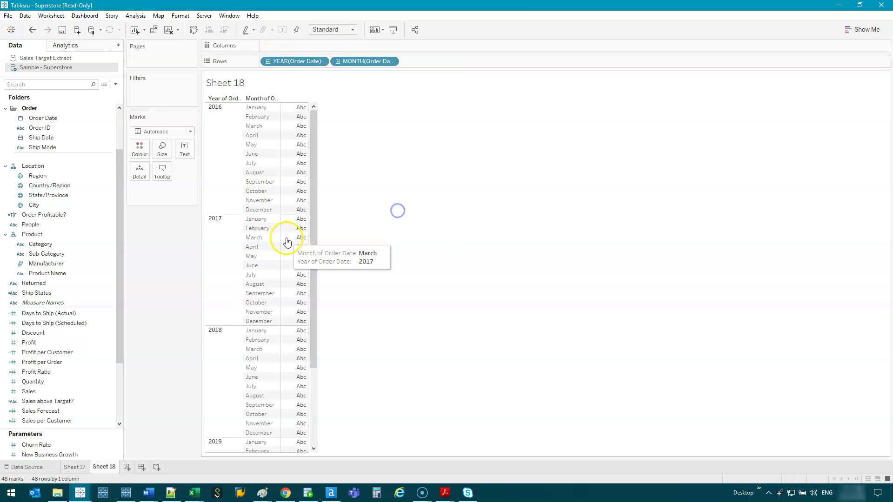
Step: Add Sales to Columns as a sum and set the mark type to Bar
{"action": "left_click", "coordinate": [83, 244]}
{"action": "mouse_move", "coordinate": [83, 244]}
{"action": "left_mouse_down"}
{"action": "mouse_move", "coordinate": [60, 393]}
{"action": "mouse_move", "coordinate": [279, 44]}
{"action": "mouse_move", "coordinate": [289, 47]}
{"action": "left_mouse_up"}
{"action": "left_click", "coordinate": [166, 132]}
{"action": "left_click", "coordinate": [157, 150]}
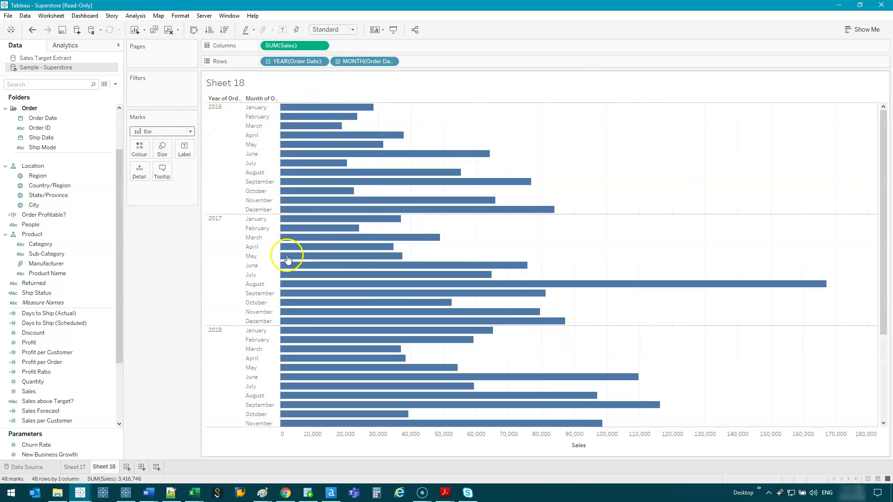
Step: Exclude 2016 from the chart and fit the worksheet to Entire View
{"action": "left_click", "coordinate": [233, 158]}
{"action": "left_click", "coordinate": [306, 172]}
{"action": "left_click", "coordinate": [333, 30]}
{"action": "left_click", "coordinate": [339, 60]}
Step: Colour the bars by year of Order Date and show their mark labels
{"action": "left_click_drag", "start_coordinate": [316, 61], "coordinate": [139, 145]}
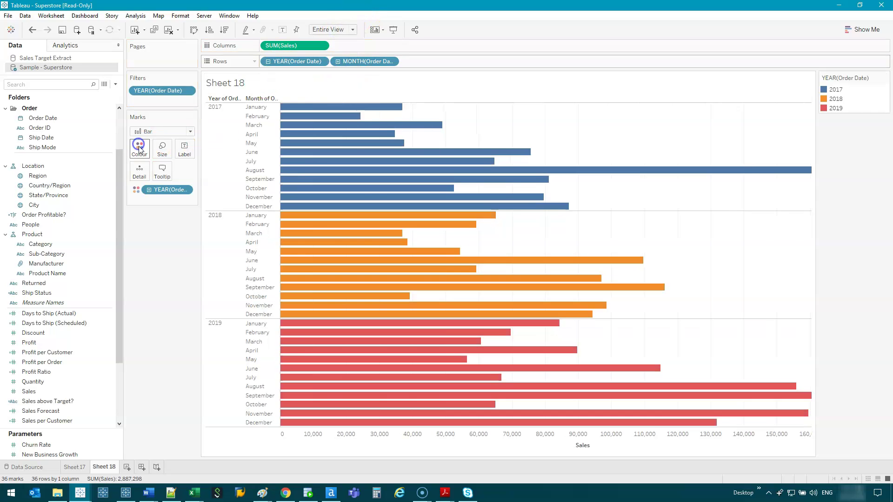
{"action": "left_click", "coordinate": [282, 30]}
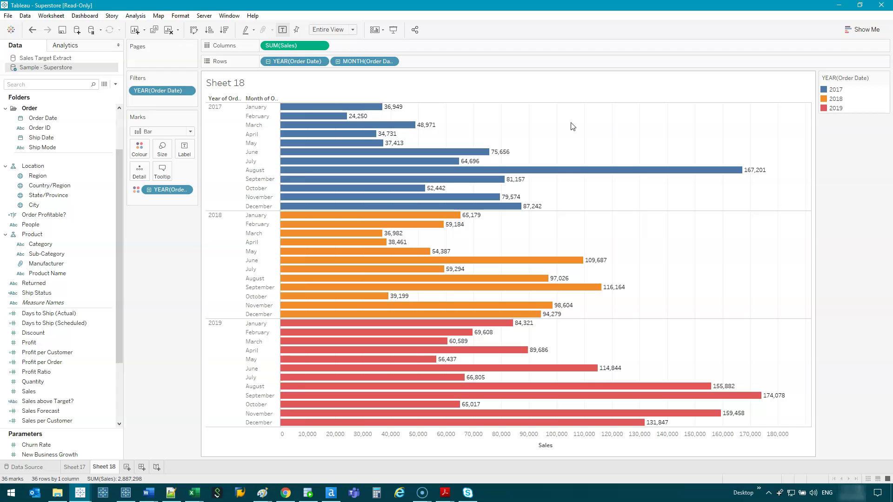
Step: Select all twelve 2017 bars to check their combined sales, then clear the selection
{"action": "left_click", "coordinate": [223, 118]}
{"action": "left_click", "coordinate": [220, 127]}
{"action": "left_click_drag", "start_coordinate": [625, 108], "coordinate": [315, 207]}
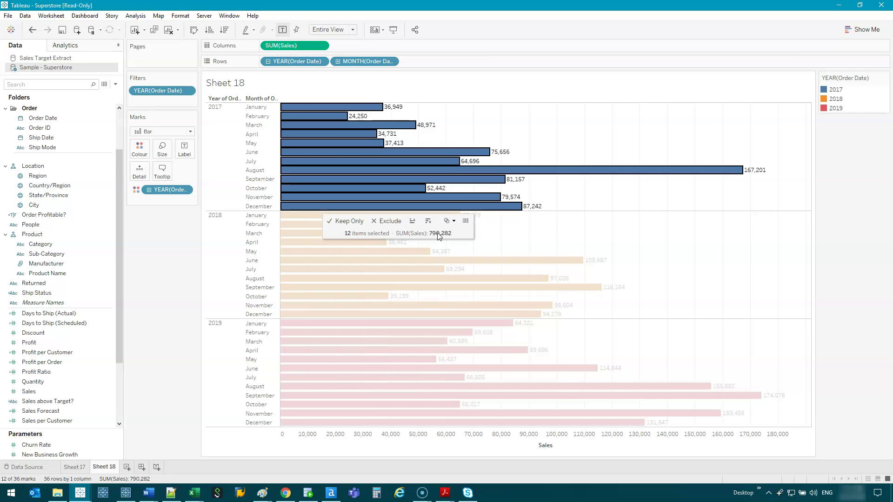
{"action": "left_click", "coordinate": [673, 139]}
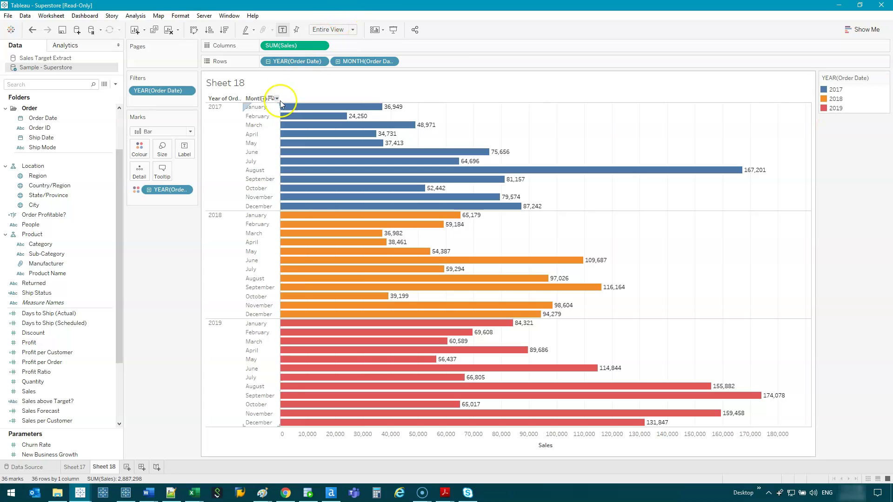
Step: Duplicate SUM(Sales) on Columns, apply the Percent of Total quick table calculation to the copy, and select the 2017 Sales bars
{"action": "left_click_drag", "start_coordinate": [296, 48], "coordinate": [355, 46]}
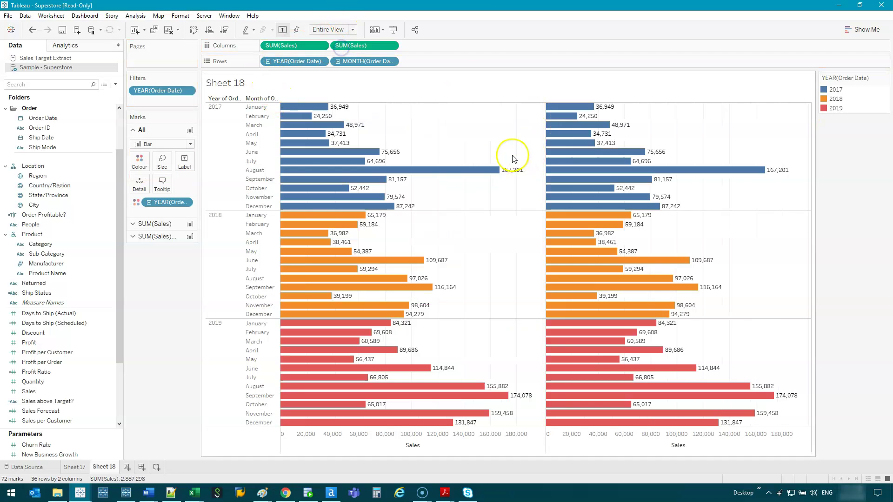
{"action": "left_click", "coordinate": [391, 46]}
{"action": "mouse_move", "coordinate": [433, 203]}
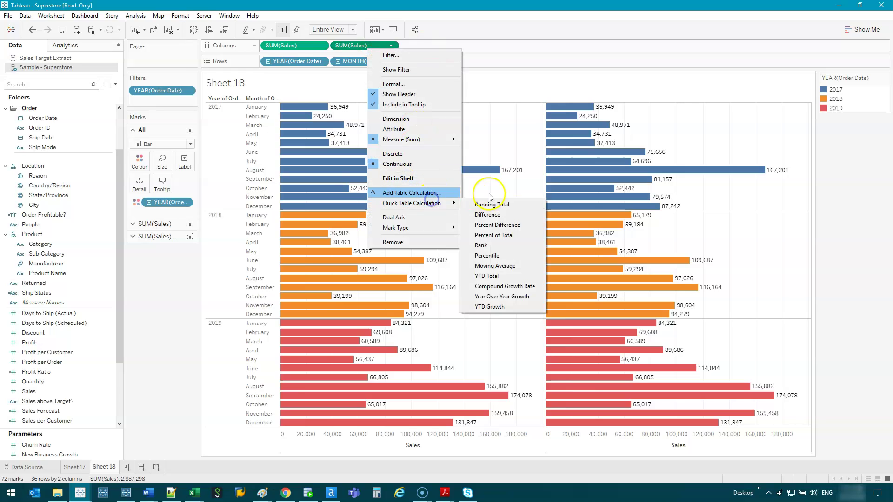
{"action": "left_click", "coordinate": [506, 231]}
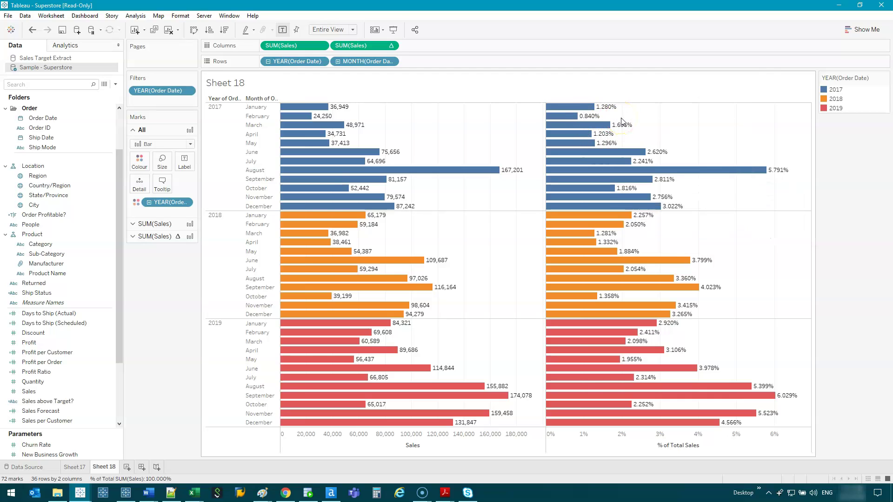
{"action": "left_click", "coordinate": [589, 110]}
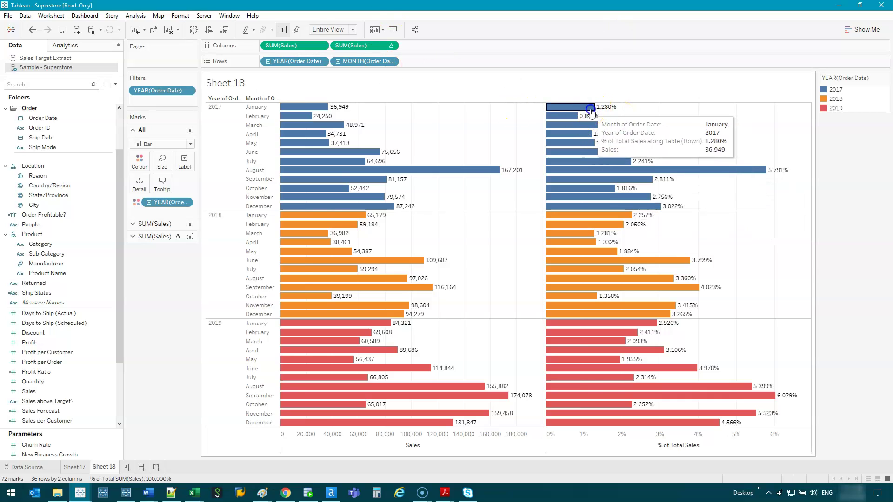
{"action": "left_click_drag", "start_coordinate": [513, 107], "coordinate": [299, 209]}
Step: Set the percent-of-total Sales calculation to compute using Pane
{"action": "right_click", "coordinate": [356, 45]}
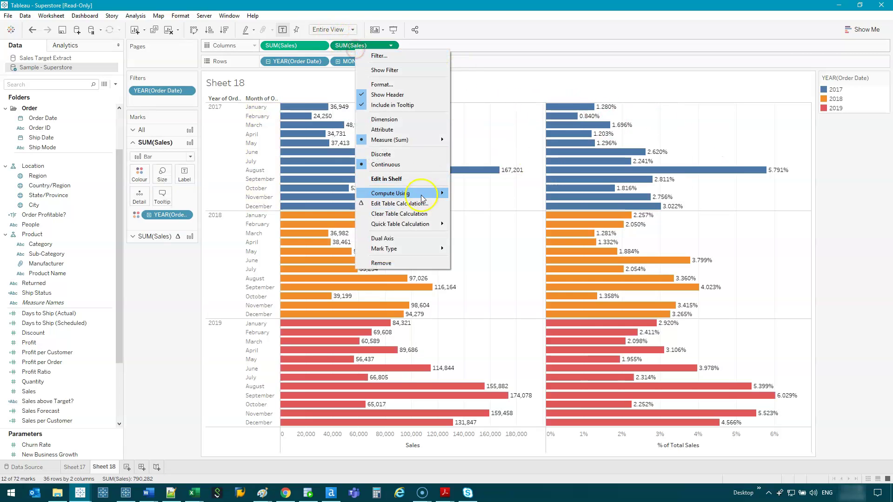
{"action": "mouse_move", "coordinate": [422, 198]}
{"action": "left_click", "coordinate": [483, 245]}
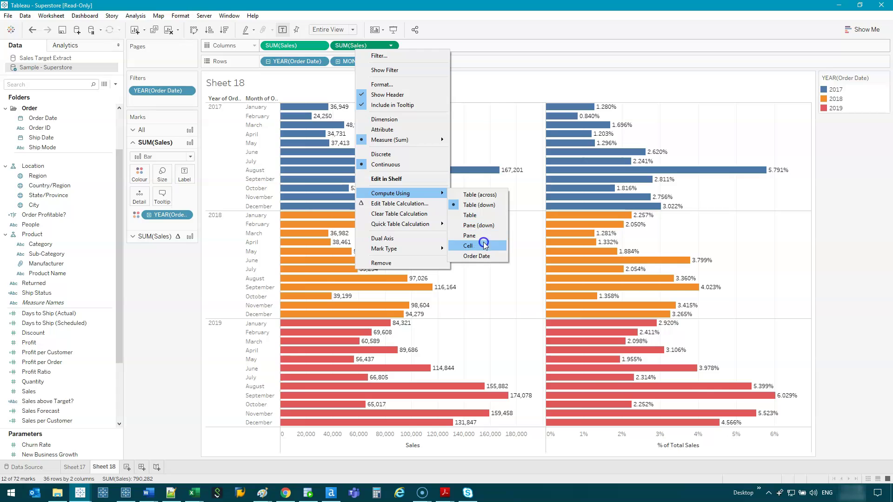
{"action": "left_click", "coordinate": [452, 139]}
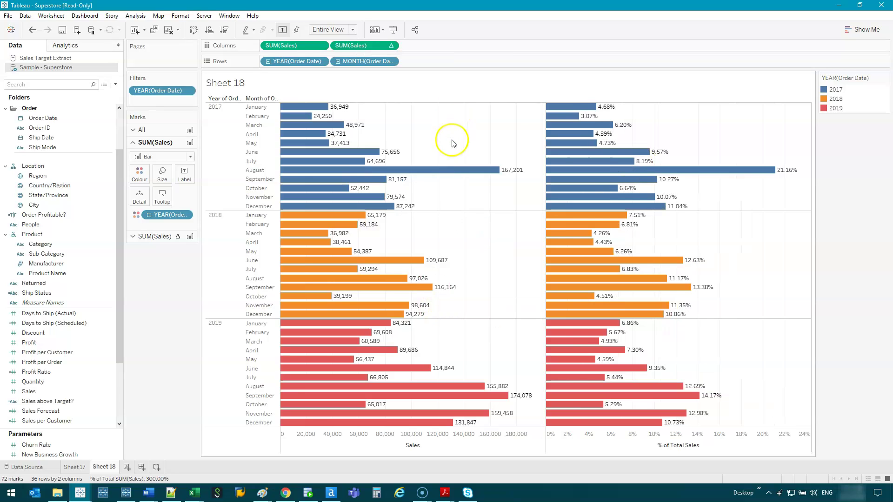
Step: Compare January 2017's share with the 2017 sales total and remove the percent-of-total Sales measure from Columns
{"action": "left_click", "coordinate": [584, 107]}
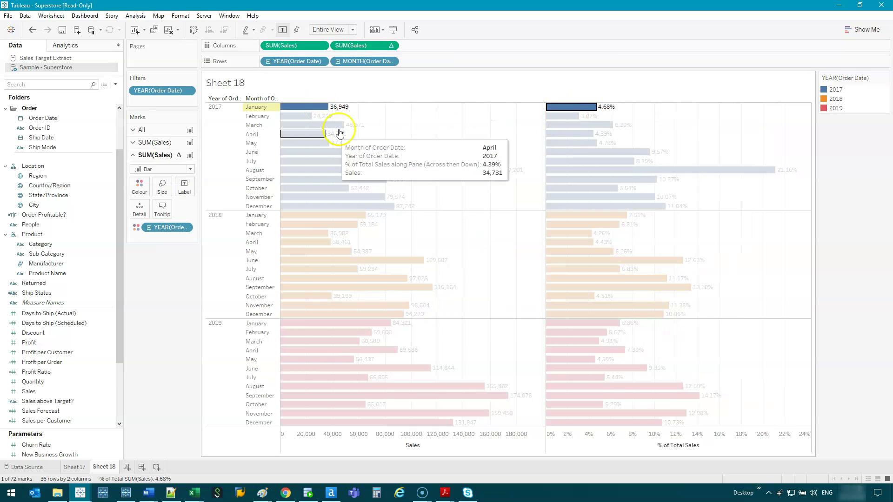
{"action": "left_click_drag", "start_coordinate": [499, 102], "coordinate": [288, 212]}
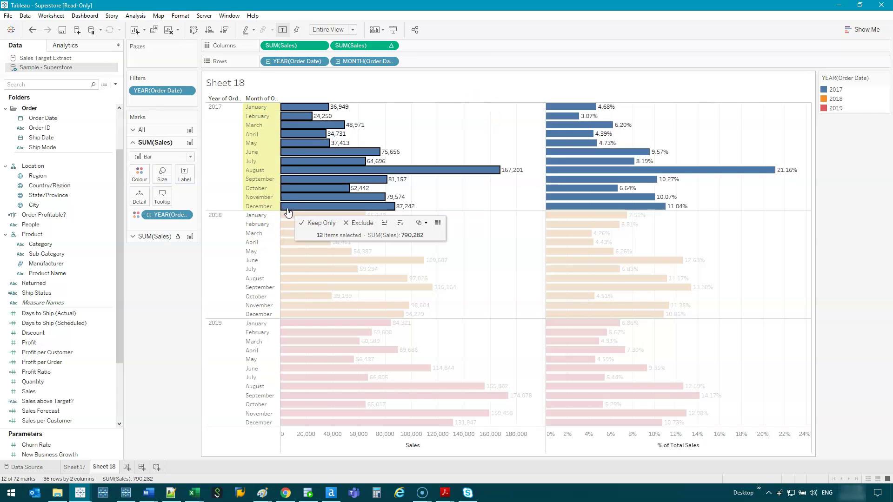
{"action": "left_click", "coordinate": [504, 140]}
{"action": "left_click", "coordinate": [389, 127]}
{"action": "left_click", "coordinate": [322, 89]}
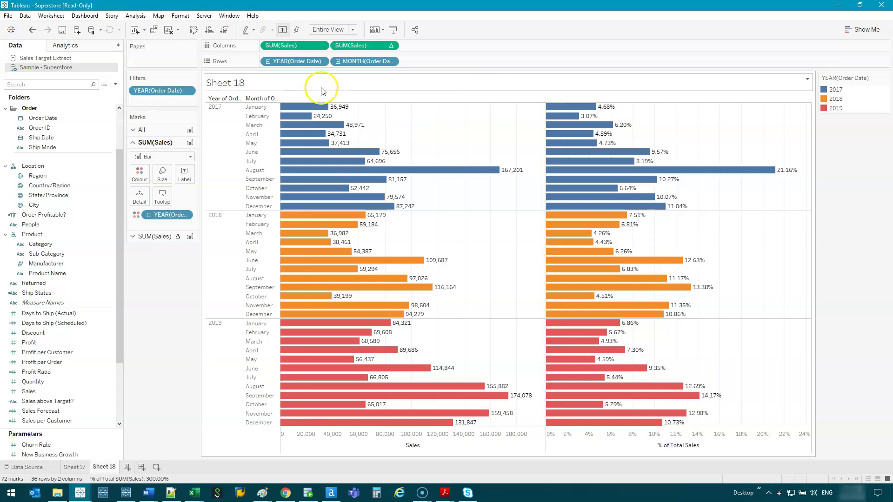
{"action": "left_click_drag", "start_coordinate": [364, 44], "coordinate": [144, 345]}
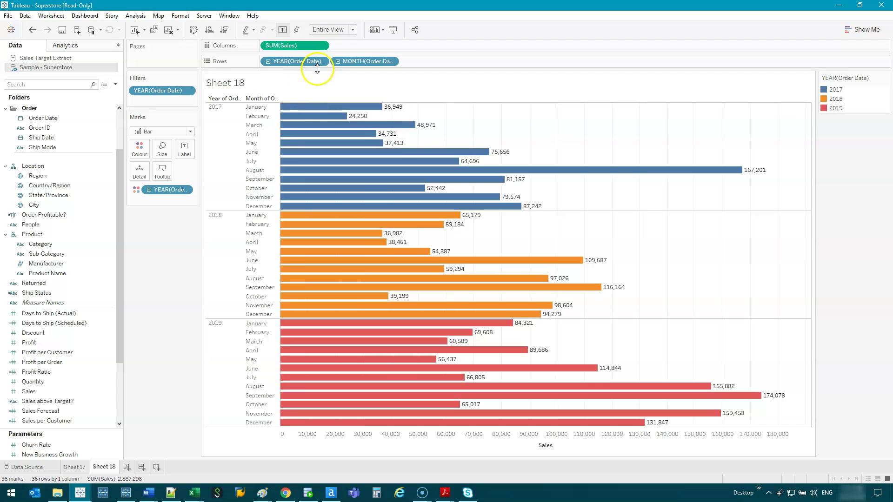
Step: Duplicate SUM(Sales) on Columns again and apply the Running Total quick table calculation to the copy
{"action": "left_click_drag", "start_coordinate": [301, 45], "coordinate": [367, 40]}
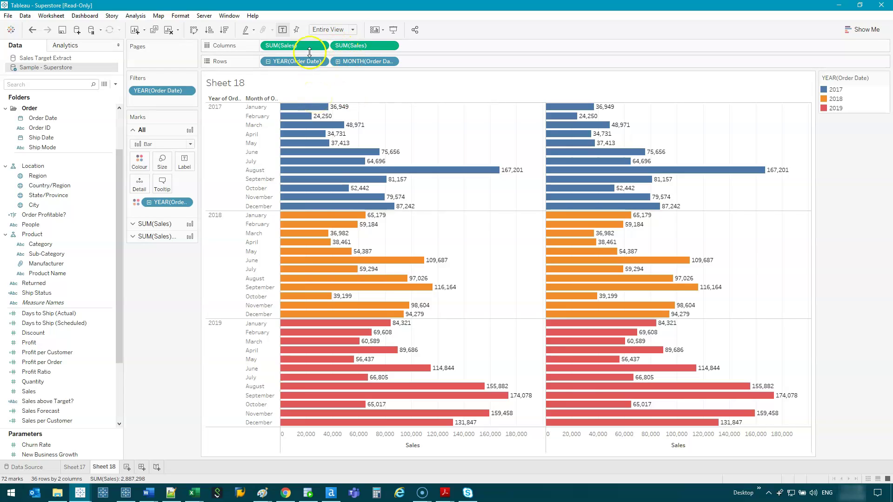
{"action": "left_click", "coordinate": [353, 46]}
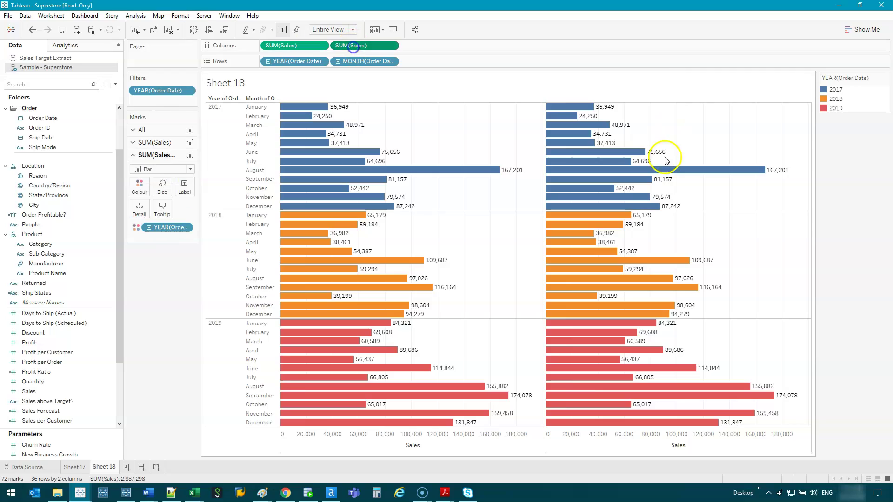
{"action": "mouse_move", "coordinate": [561, 140]}
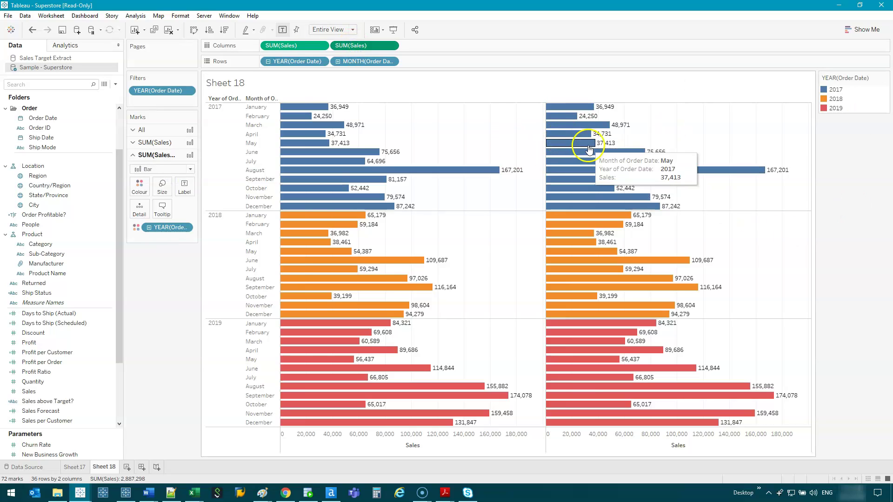
{"action": "right_click", "coordinate": [361, 45]}
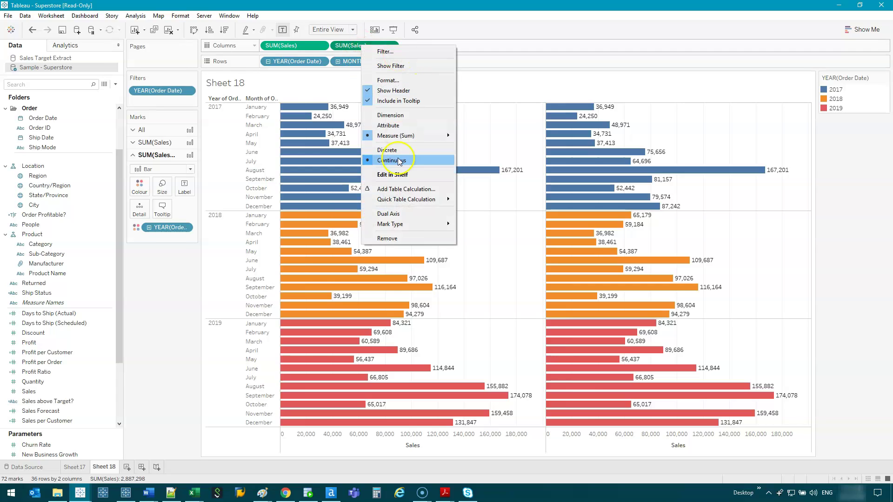
{"action": "left_click", "coordinate": [400, 199]}
{"action": "left_click", "coordinate": [499, 205]}
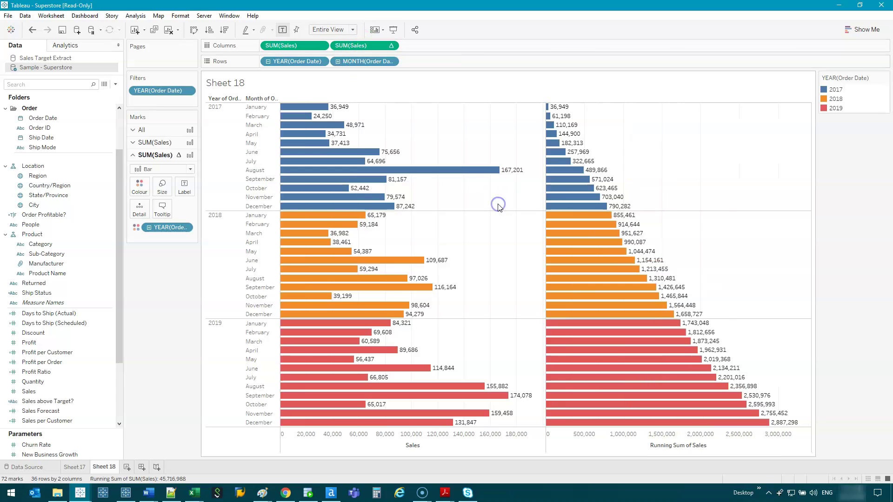
Step: Examine the running total across the year boundary and review its Compute Using options without changing them
{"action": "mouse_move", "coordinate": [560, 142]}
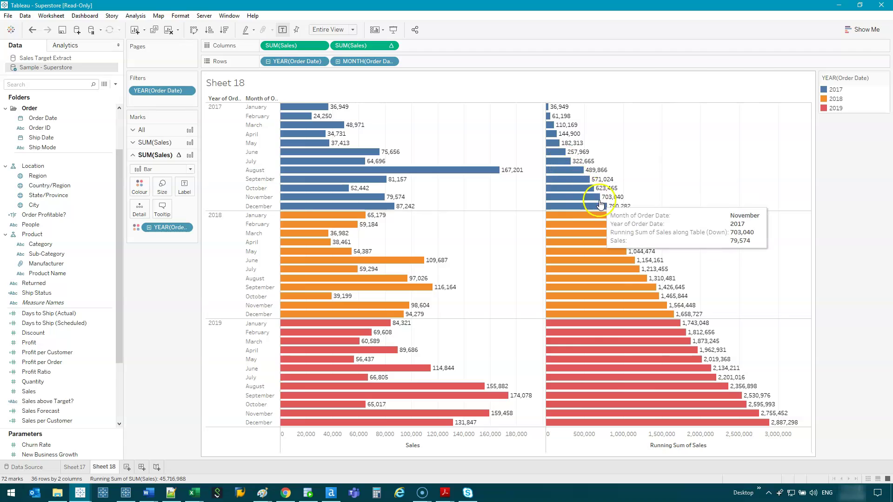
{"action": "mouse_move", "coordinate": [592, 243]}
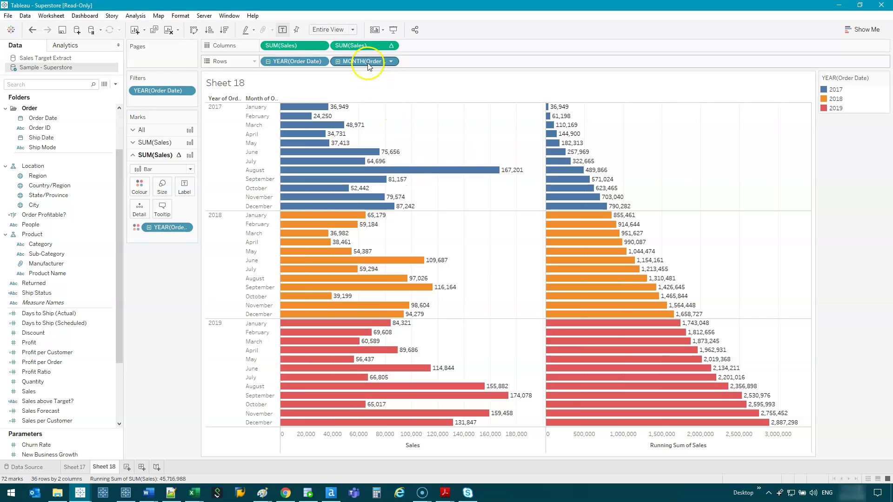
{"action": "right_click", "coordinate": [362, 45]}
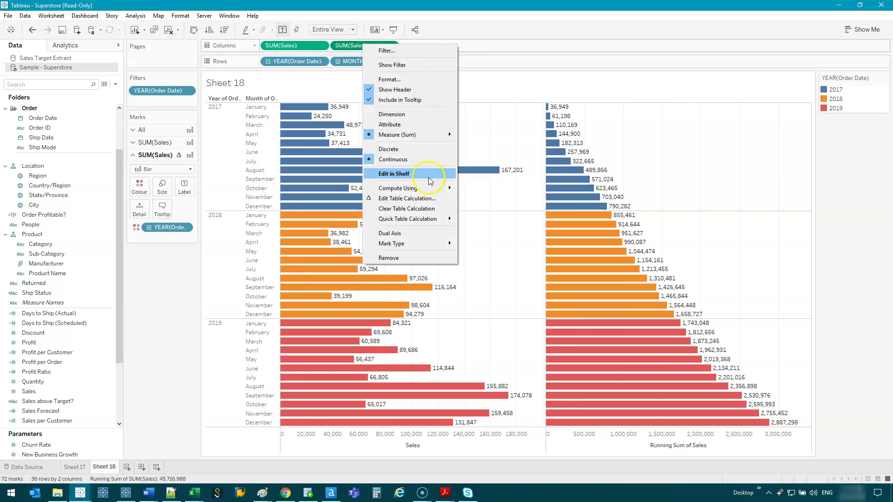
{"action": "mouse_move", "coordinate": [424, 188]}
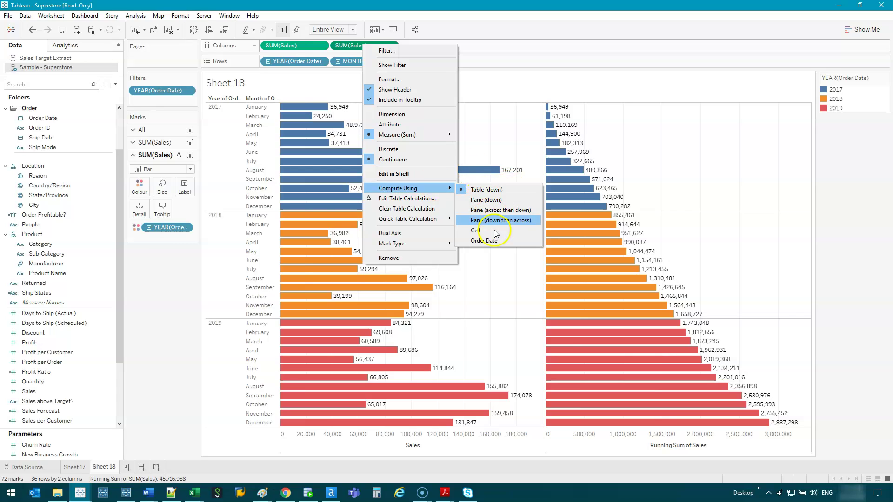
{"action": "left_click", "coordinate": [703, 189]}
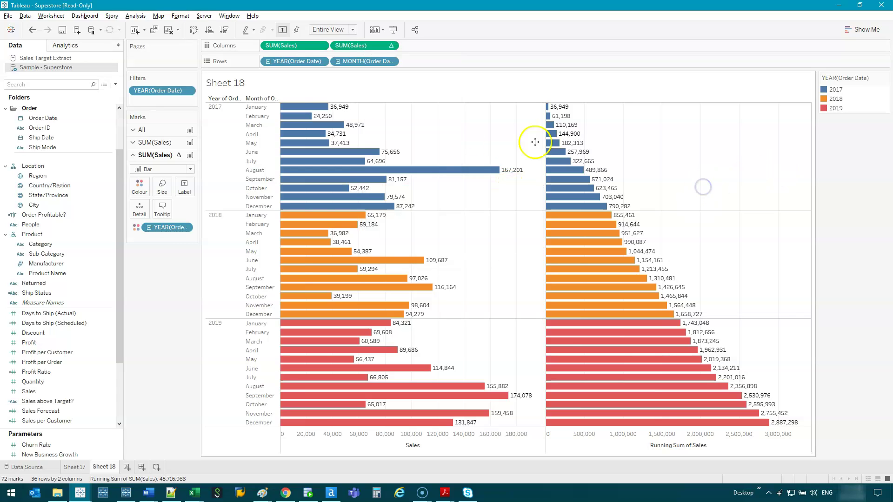
{"action": "mouse_move", "coordinate": [268, 95]}
{"action": "left_mouse_down"}
{"action": "mouse_move", "coordinate": [813, 267]}
{"action": "mouse_move", "coordinate": [671, 454]}
{"action": "mouse_move", "coordinate": [249, 247]}
{"action": "mouse_move", "coordinate": [237, 74]}
{"action": "mouse_move", "coordinate": [752, 113]}
{"action": "mouse_move", "coordinate": [748, 227]}
{"action": "mouse_move", "coordinate": [335, 211]}
{"action": "mouse_move", "coordinate": [263, 92]}
{"action": "left_mouse_up"}
{"action": "key", "text": "Escape"}
{"action": "mouse_move", "coordinate": [321, 119]}
{"action": "mouse_move", "coordinate": [262, 323]}
{"action": "left_mouse_down"}
{"action": "mouse_move", "coordinate": [629, 317]}
{"action": "mouse_move", "coordinate": [746, 230]}
{"action": "left_mouse_up"}
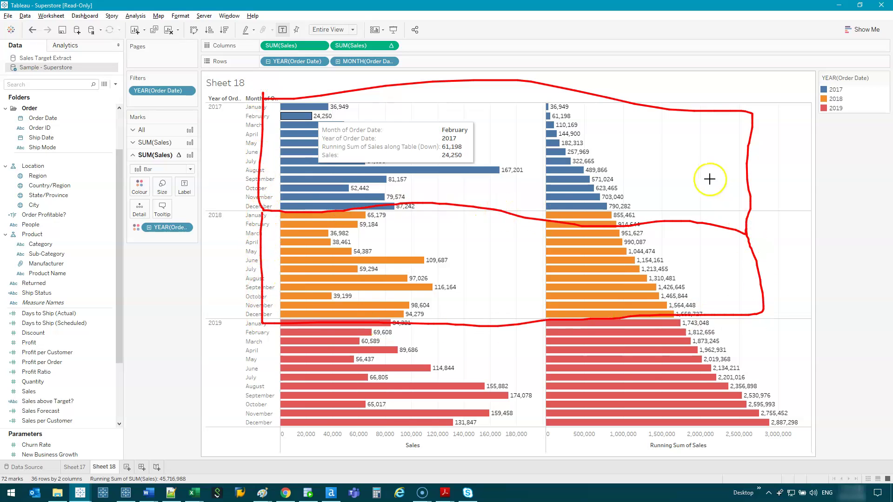
{"action": "key", "text": "Escape"}
Step: Duplicate the running-total Sales measure on Columns and set the copy to compute using Pane (down)
{"action": "left_click_drag", "start_coordinate": [369, 46], "coordinate": [413, 48]}
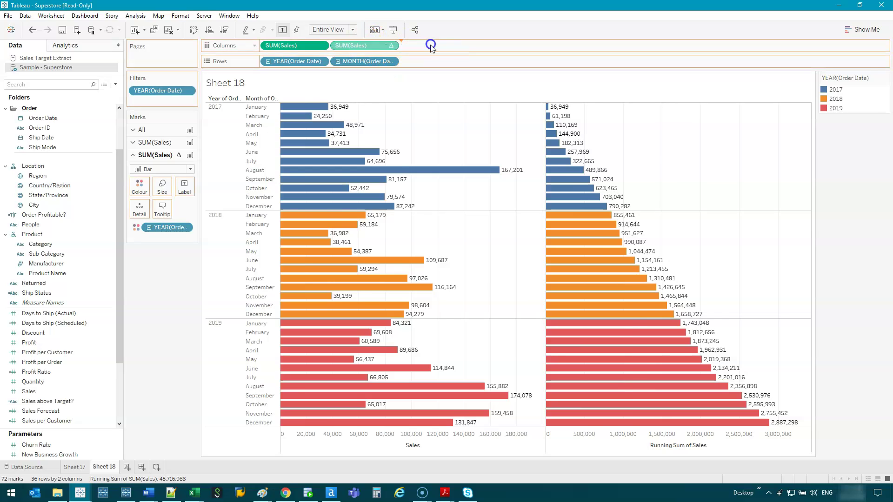
{"action": "left_click", "coordinate": [463, 46]}
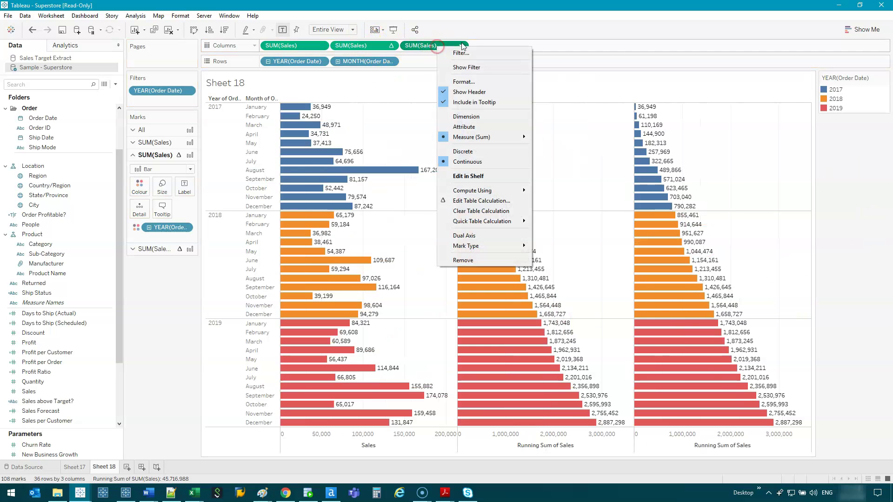
{"action": "left_click", "coordinate": [509, 190]}
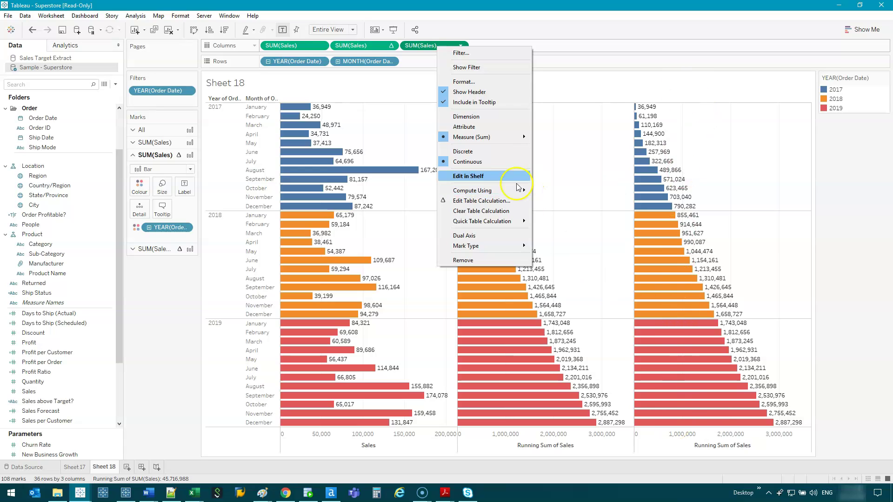
{"action": "mouse_move", "coordinate": [495, 195]}
{"action": "left_click", "coordinate": [549, 201]}
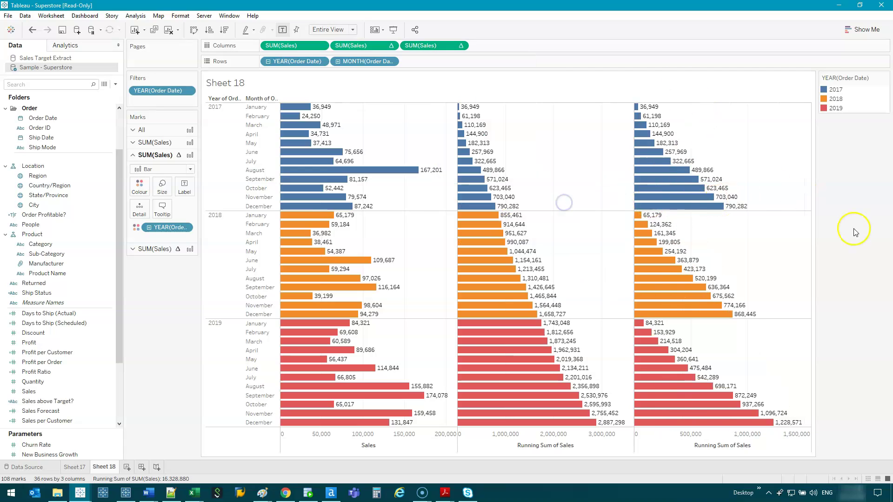
{"action": "mouse_move", "coordinate": [723, 209]}
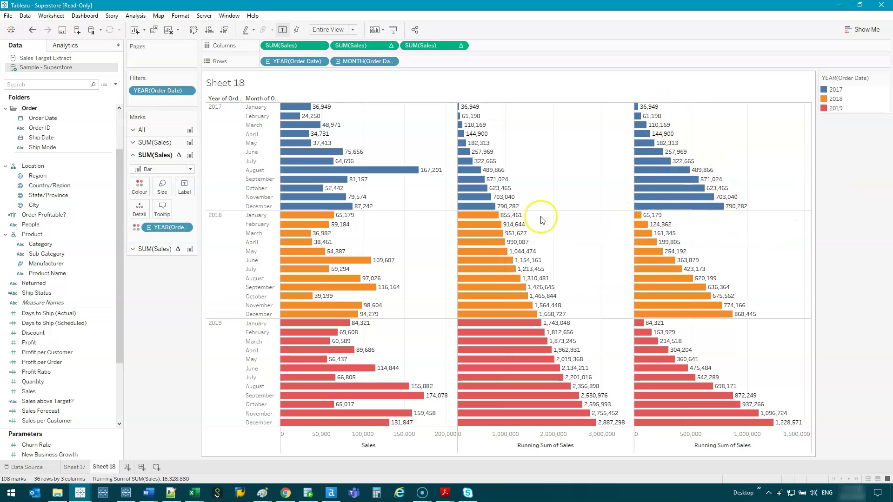
{"action": "mouse_move", "coordinate": [646, 218]}
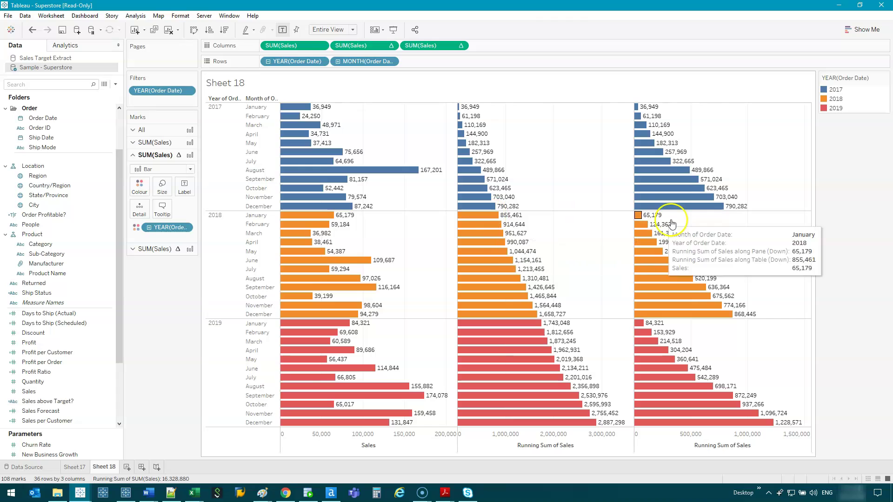
Step: Compare January 2018's values across both running totals and remove the table-wide running-total Sales measure from Columns
{"action": "left_click", "coordinate": [639, 217]}
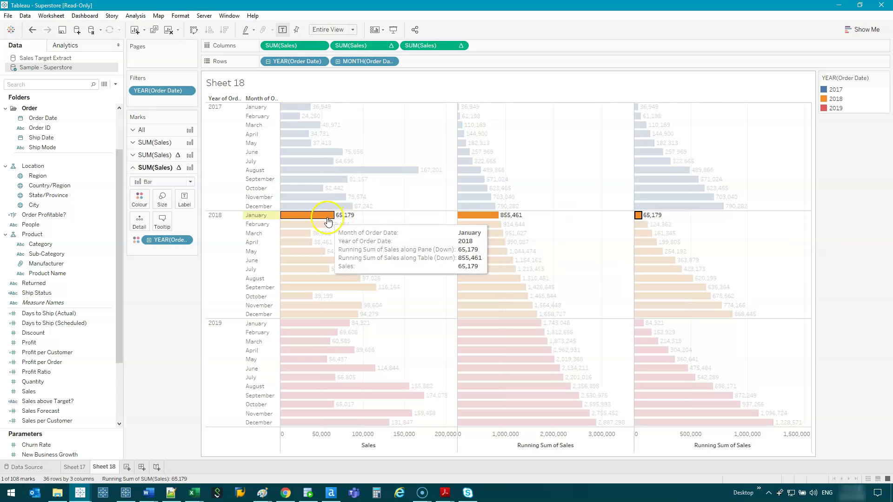
{"action": "left_click", "coordinate": [614, 225]}
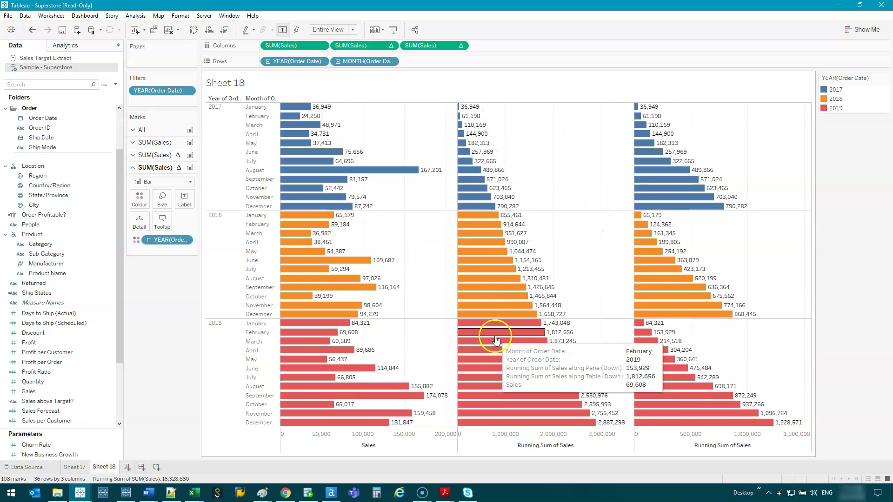
{"action": "left_click_drag", "start_coordinate": [367, 50], "coordinate": [179, 330]}
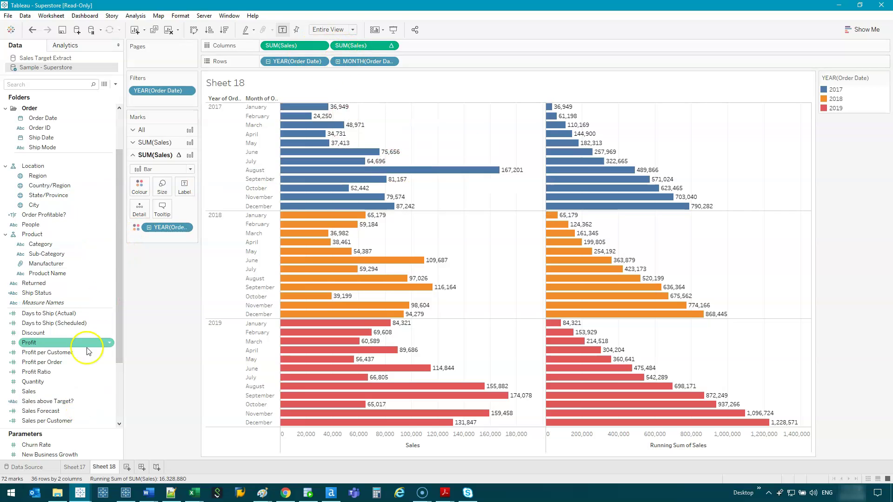
{"action": "left_click_drag", "start_coordinate": [366, 46], "coordinate": [364, 48]}
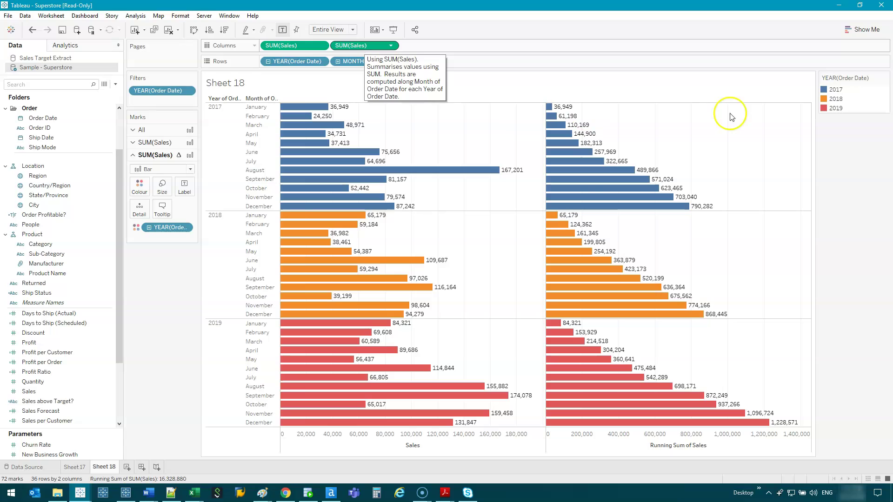
{"action": "mouse_move", "coordinate": [551, 110]}
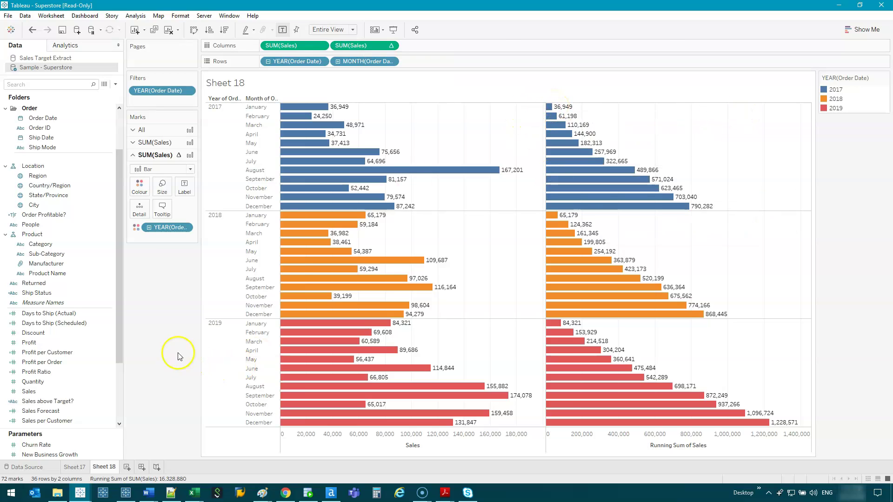
Step: Create a calculated field named Target 2 with the constant value 1100000
{"action": "scroll", "coordinate": [73, 359], "scroll_direction": "down", "scroll_amount": 1}
{"action": "scroll", "coordinate": [73, 359], "scroll_direction": "down", "scroll_amount": 1}
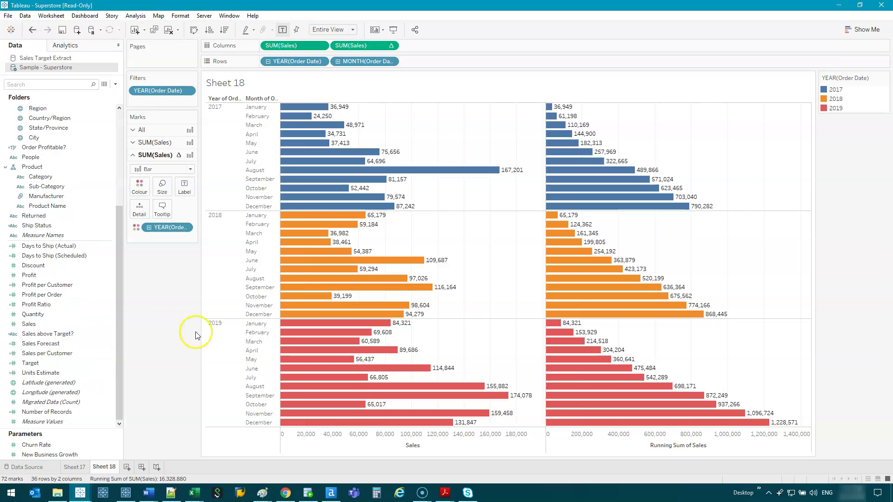
{"action": "left_click", "coordinate": [65, 364]}
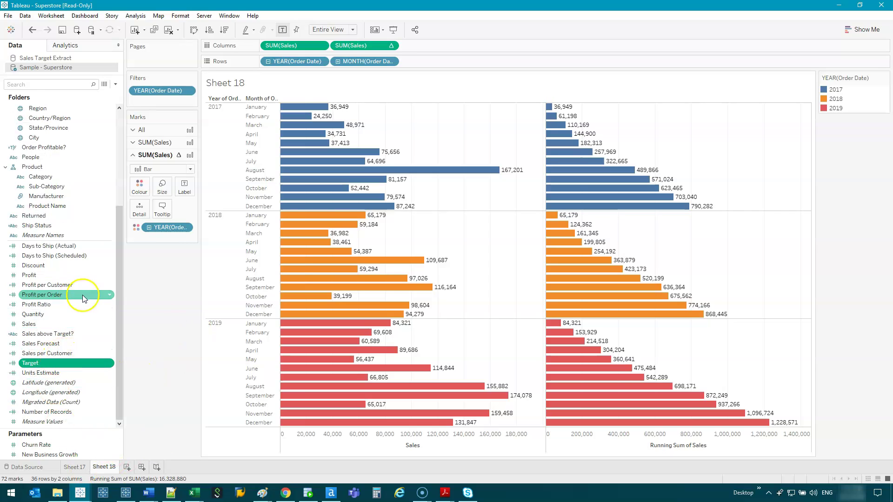
{"action": "left_click", "coordinate": [115, 84]}
{"action": "left_click", "coordinate": [112, 97]}
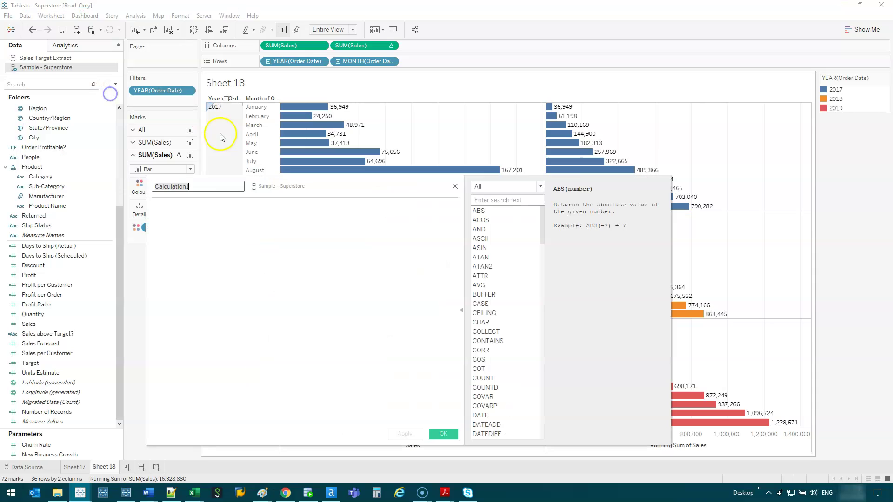
{"action": "left_click", "coordinate": [241, 245]}
{"action": "left_click", "coordinate": [460, 309]}
{"action": "left_click_drag", "start_coordinate": [422, 191], "coordinate": [387, 167]}
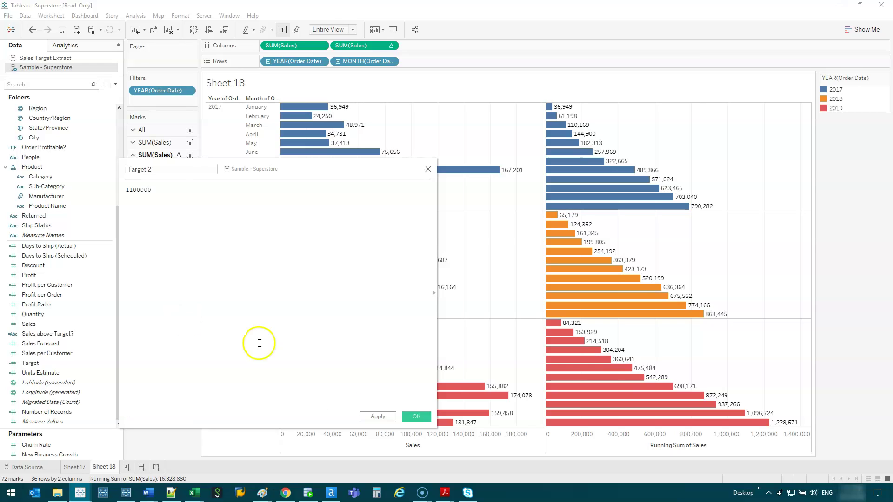
{"action": "left_click", "coordinate": [417, 416]}
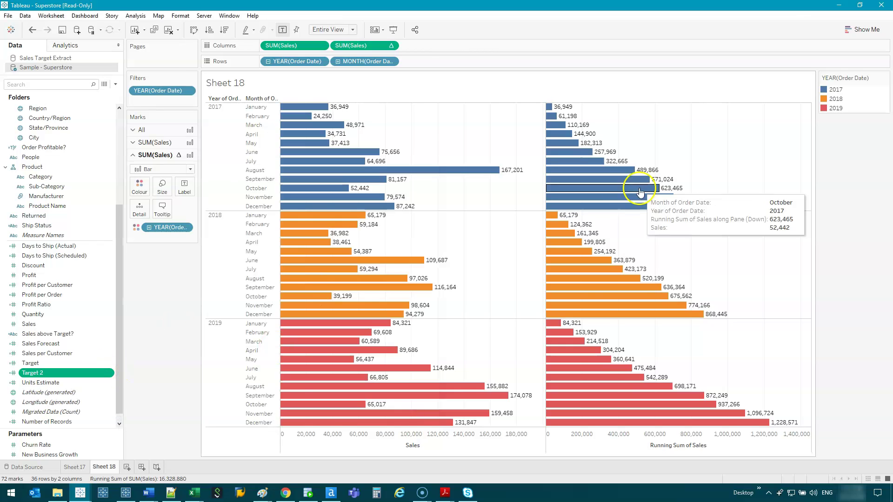
Step: Add Target 2 to the end of Columns as an attribute and compare it with January 2017's running total
{"action": "left_click_drag", "start_coordinate": [33, 372], "coordinate": [475, 43]}
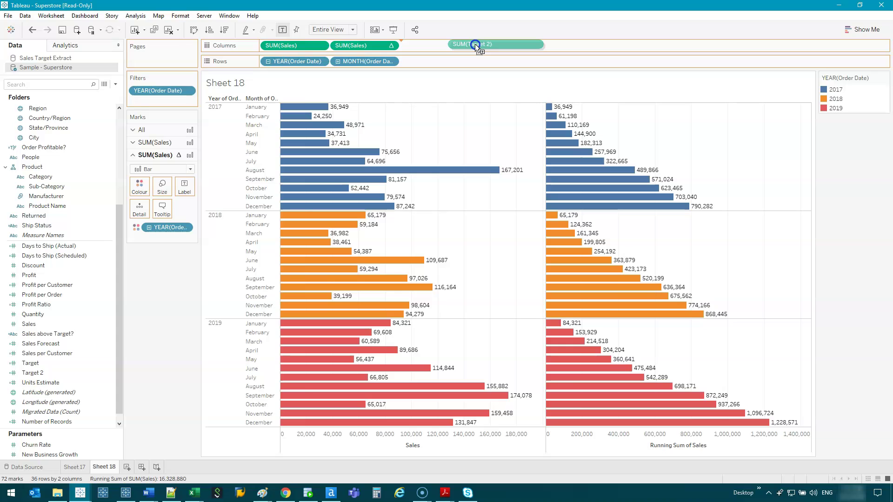
{"action": "left_click_drag", "start_coordinate": [475, 44], "coordinate": [474, 43]}
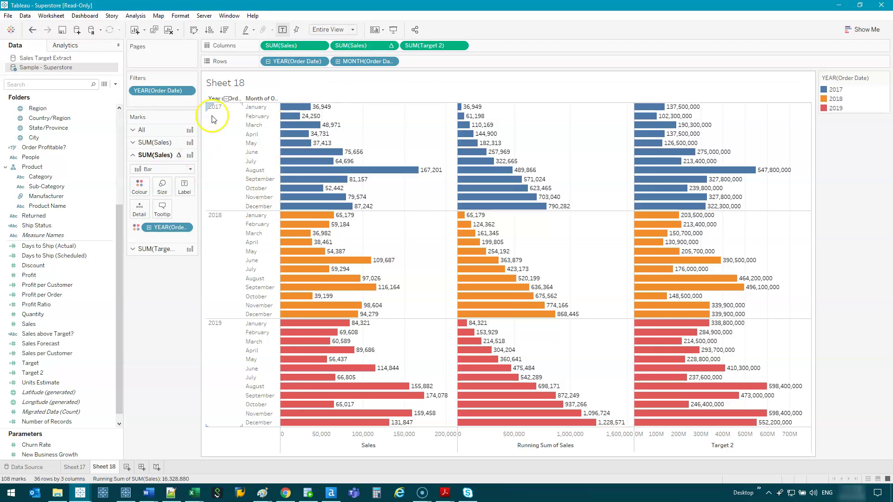
{"action": "left_click", "coordinate": [440, 45]}
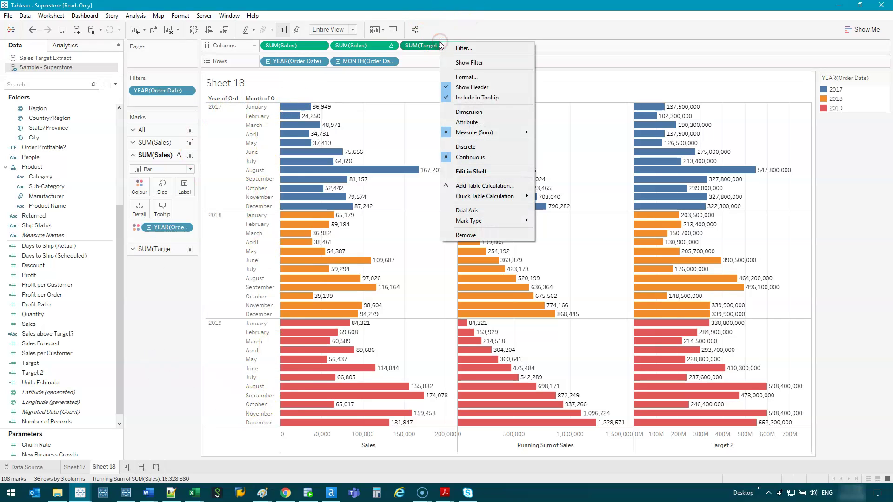
{"action": "left_click", "coordinate": [490, 123]}
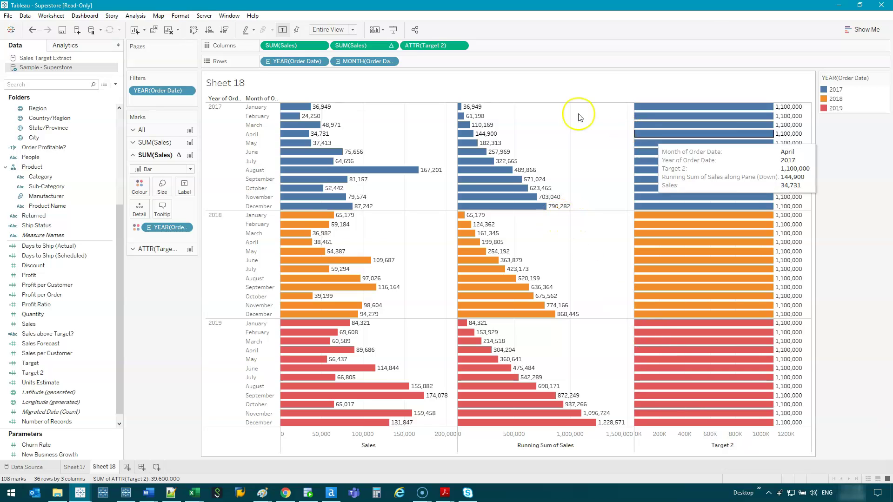
{"action": "left_click", "coordinate": [459, 107]}
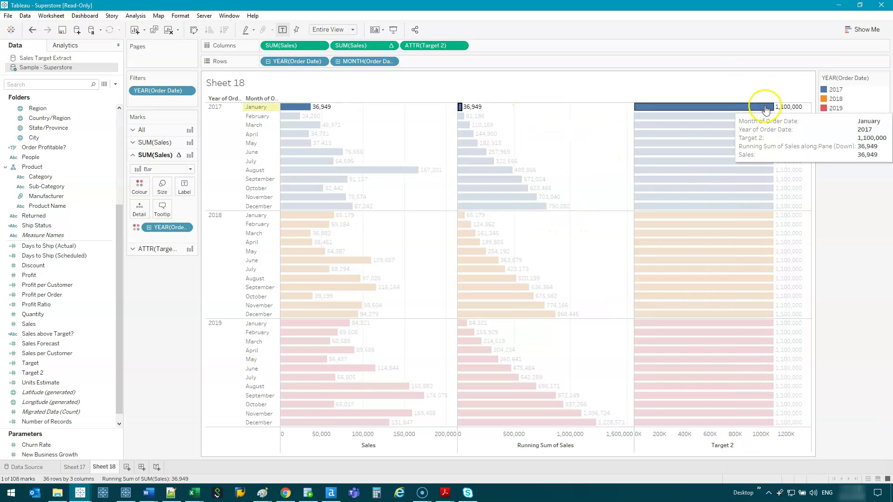
{"action": "left_click", "coordinate": [652, 114]}
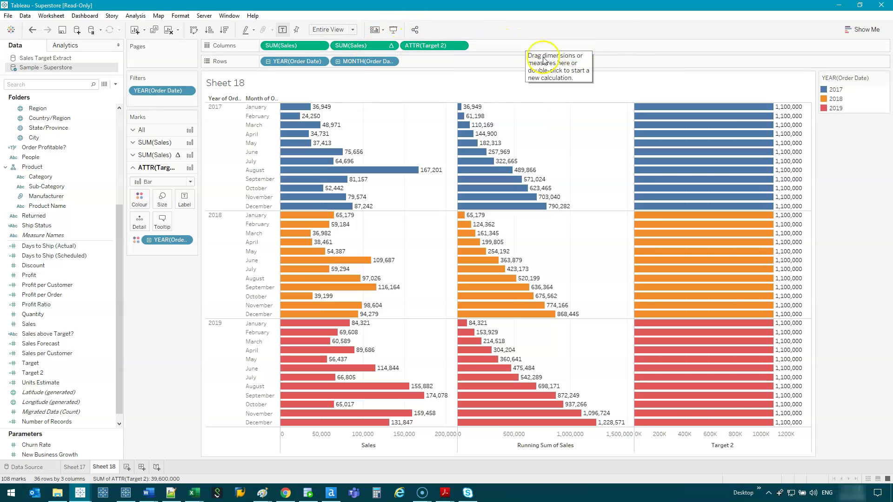
{"action": "left_click", "coordinate": [103, 255]}
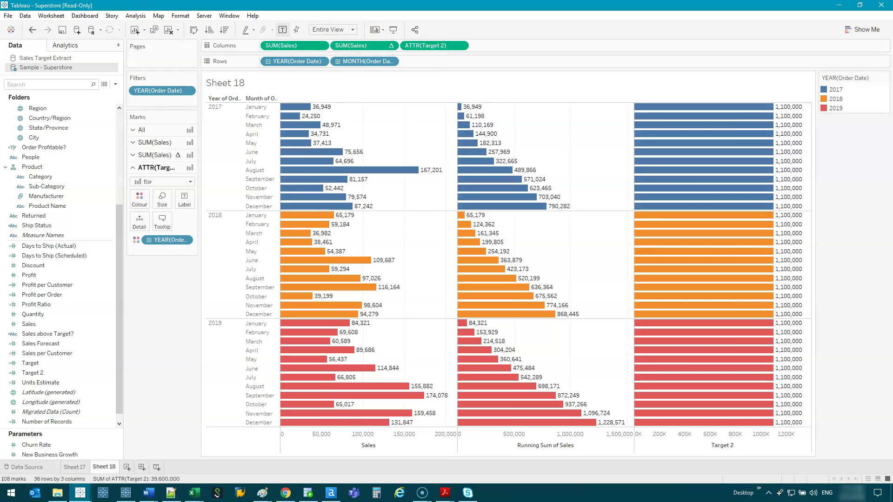
Step: Duplicate the running-total Sales measure on Columns and place the copy after Target 2
{"action": "left_click", "coordinate": [365, 46]}
{"action": "left_click_drag", "start_coordinate": [365, 46], "coordinate": [424, 50]}
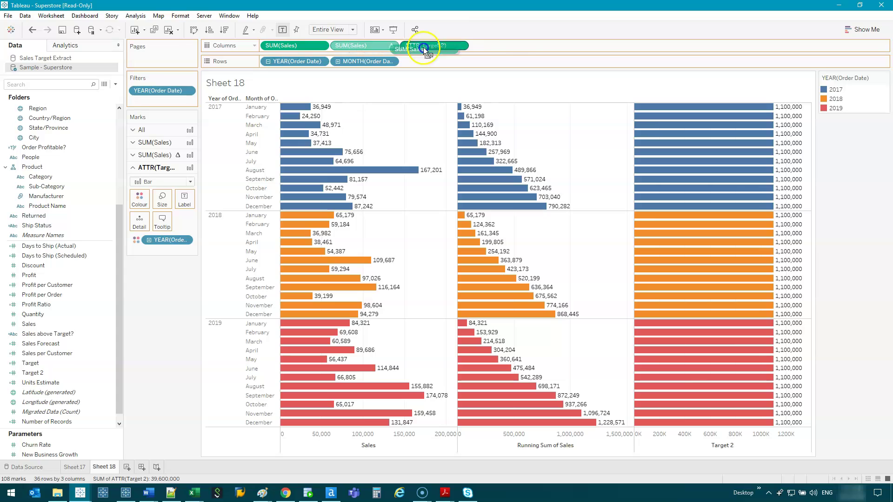
{"action": "left_click_drag", "start_coordinate": [496, 46], "coordinate": [497, 46]}
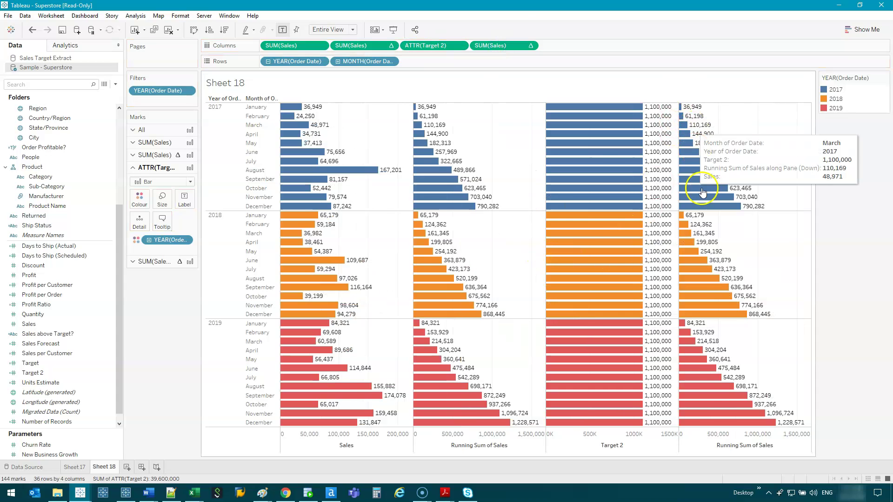
Step: Change the last running-total measure's expression on Columns to RUNNING_SUM(SUM([Sales]))/ATTR([Target 2])
{"action": "double_click", "coordinate": [423, 46]}
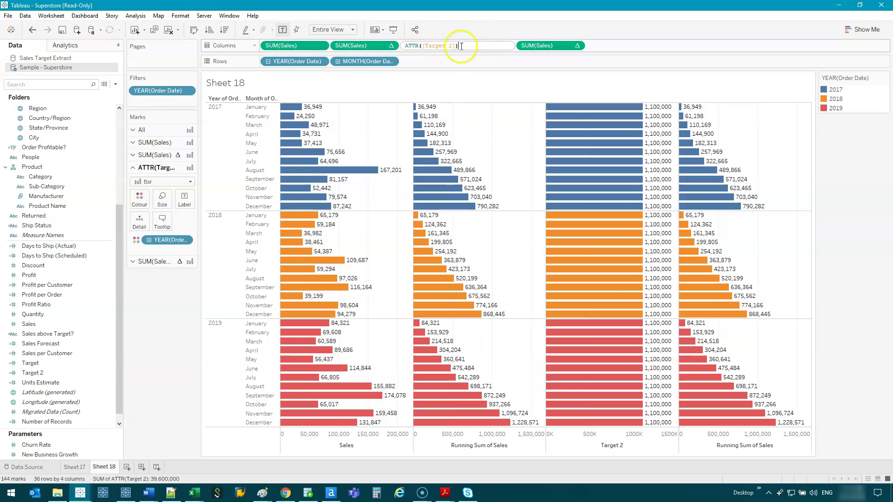
{"action": "key", "text": "Return"}
{"action": "right_click", "coordinate": [431, 48]}
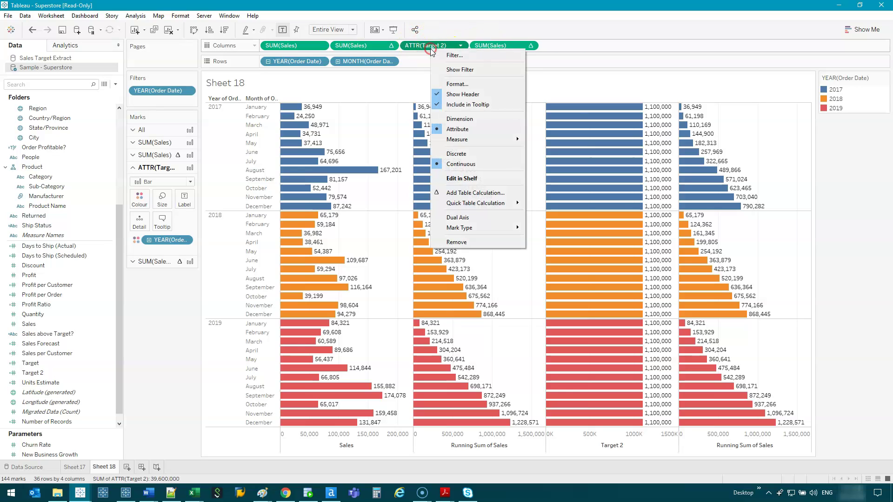
{"action": "left_click", "coordinate": [493, 179]}
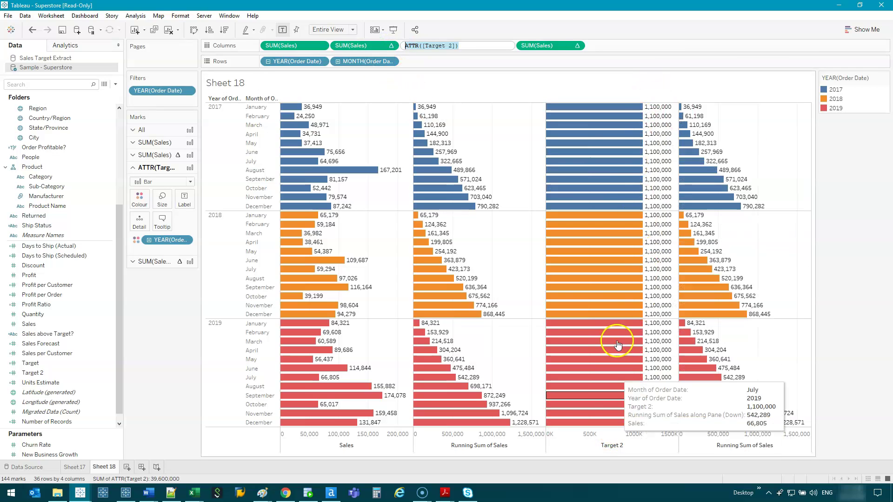
{"action": "key", "text": "Return"}
{"action": "double_click", "coordinate": [502, 47]}
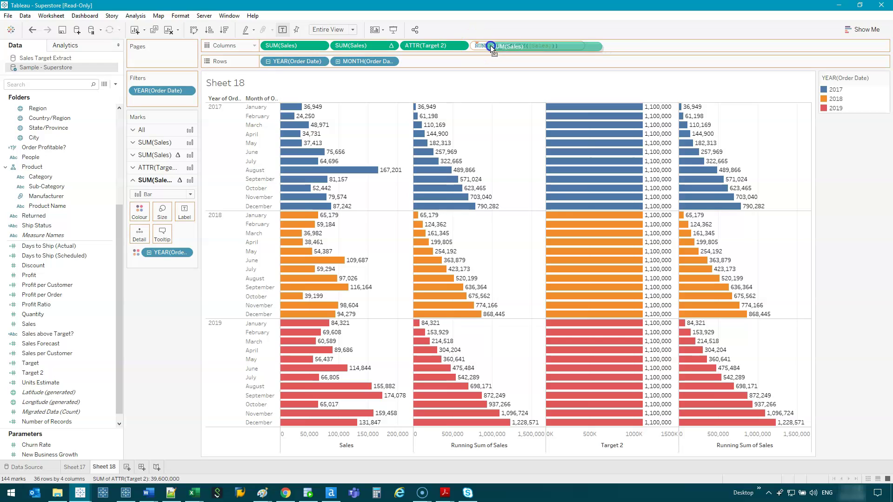
{"action": "left_click", "coordinate": [495, 48]}
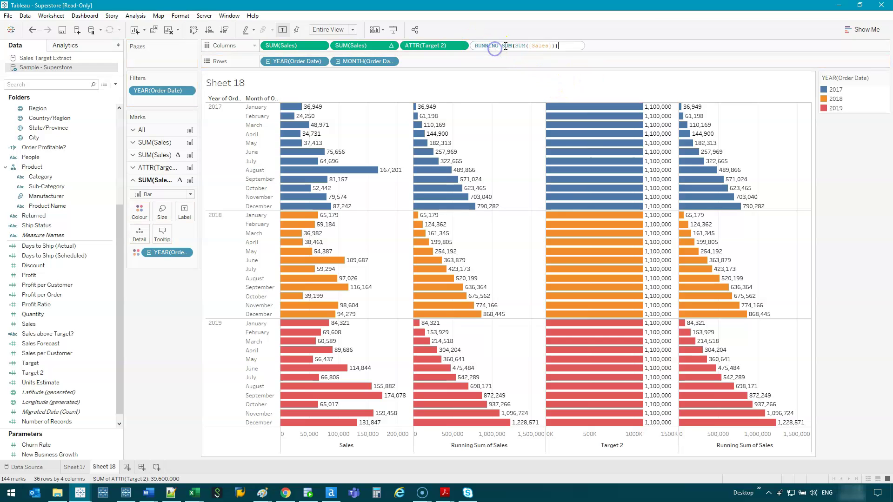
{"action": "type", "text": "/ATTR([Target 2])"}
{"action": "left_click", "coordinate": [541, 129]}
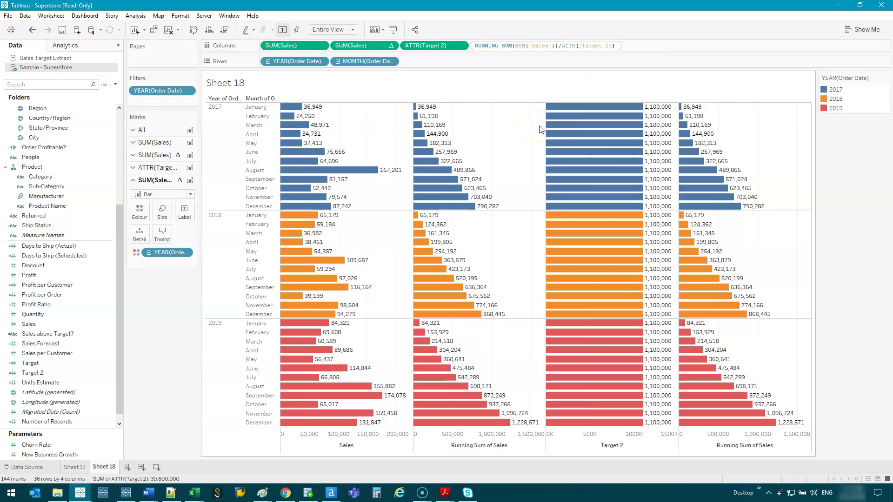
{"action": "left_click", "coordinate": [759, 210]}
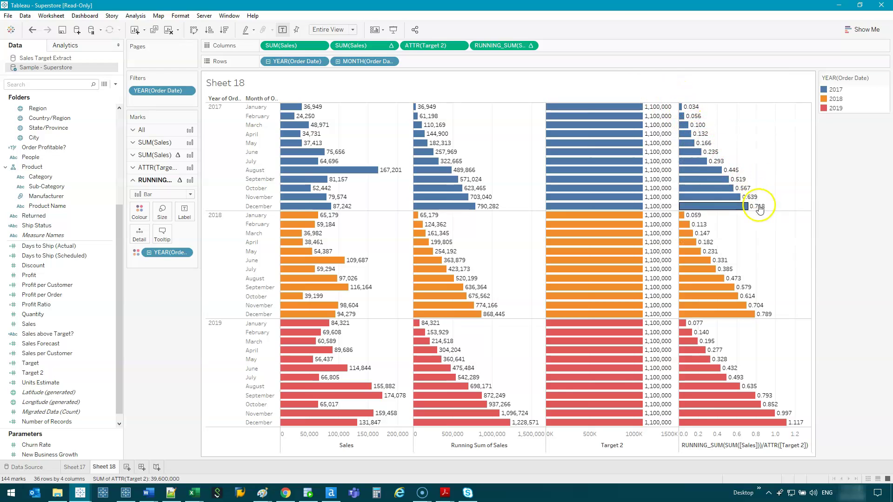
{"action": "left_click", "coordinate": [765, 221]}
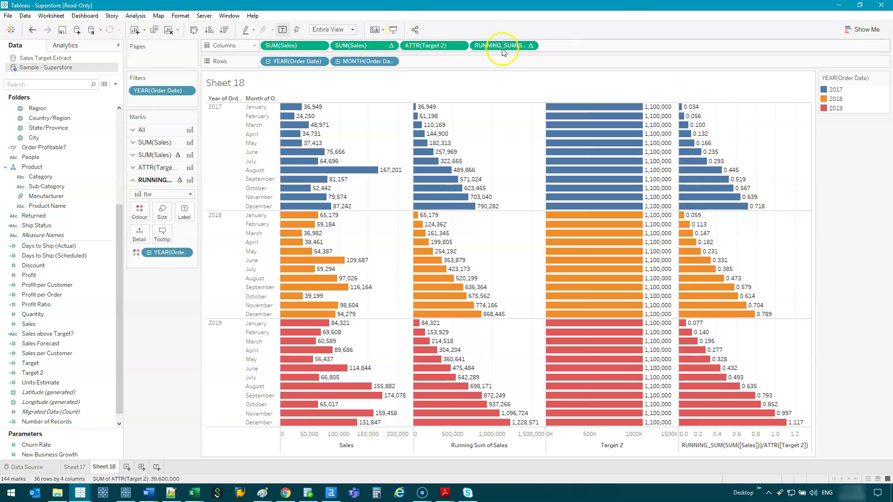
{"action": "double_click", "coordinate": [501, 46]}
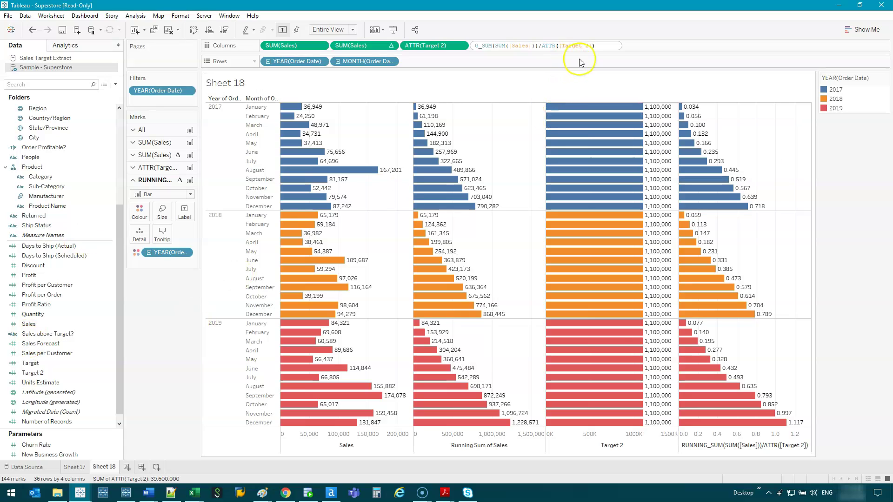
{"action": "left_click_drag", "start_coordinate": [602, 45], "coordinate": [462, 43]}
{"action": "key", "text": "ctrl+c"}
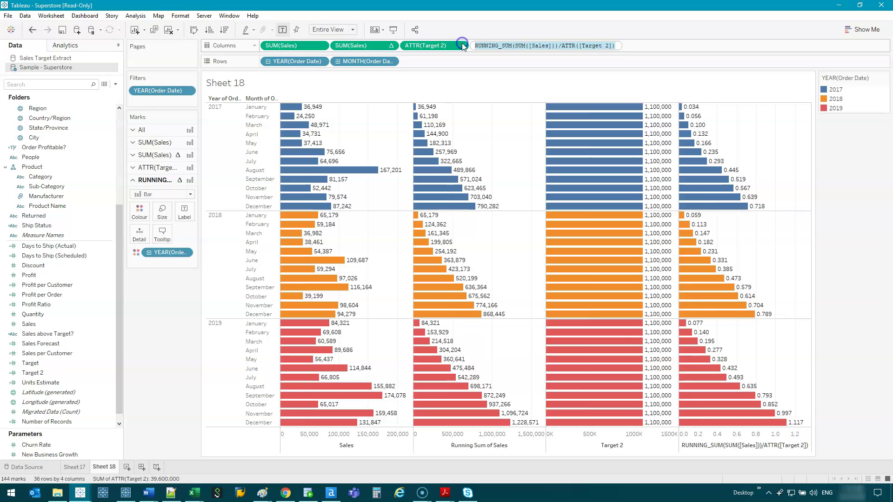
{"action": "left_click", "coordinate": [115, 84]}
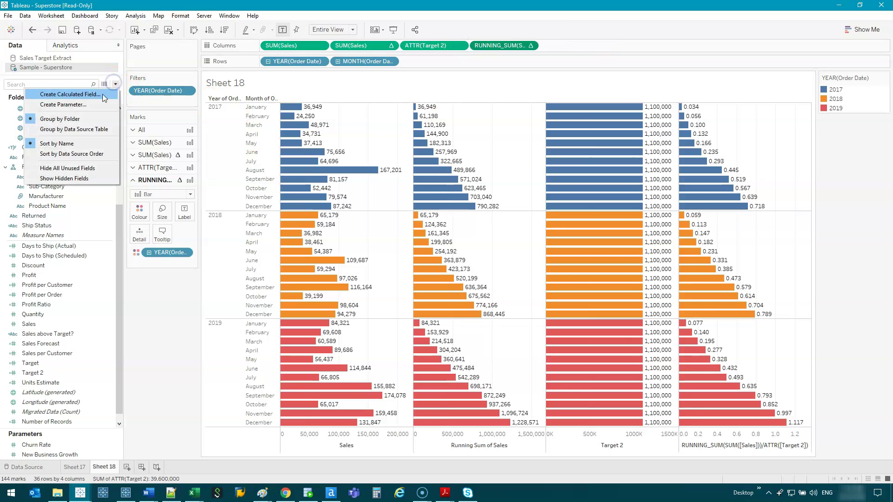
{"action": "left_click", "coordinate": [103, 94]}
{"action": "key", "text": "ctrl+v"}
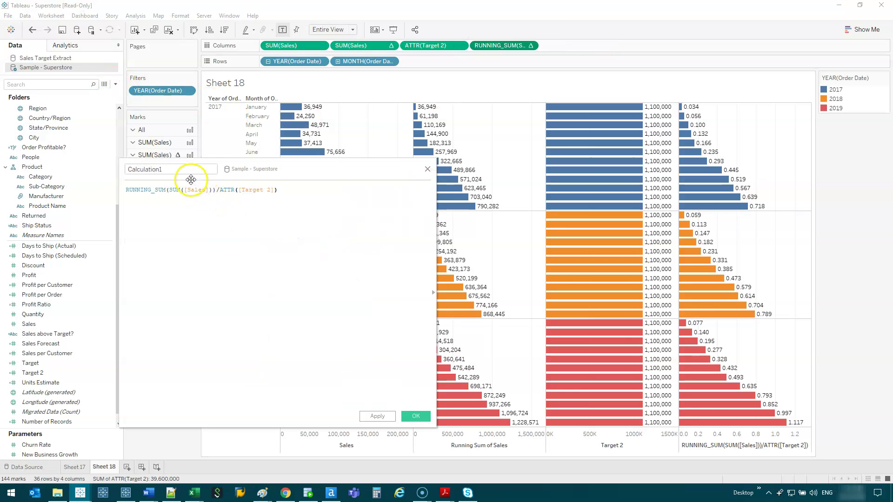
{"action": "left_click", "coordinate": [427, 168]}
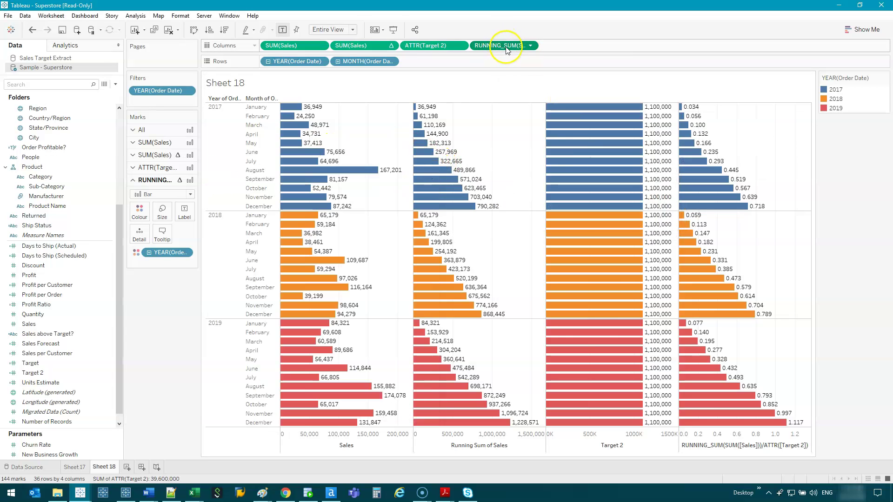
Step: Save the running-sum-to-target ratio from Columns as a data source field named % Value Progress
{"action": "double_click", "coordinate": [505, 46]}
{"action": "double_click", "coordinate": [589, 46]}
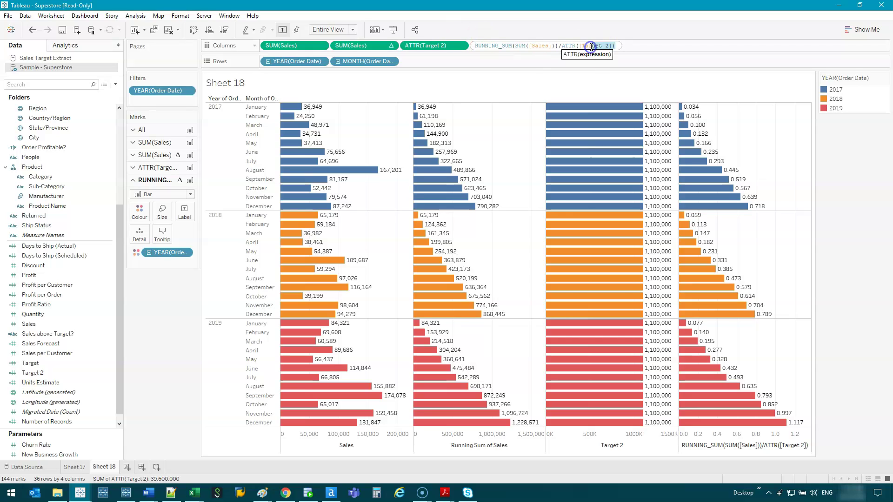
{"action": "left_click", "coordinate": [550, 65]}
{"action": "left_click_drag", "start_coordinate": [514, 46], "coordinate": [96, 300]}
{"action": "left_click_drag", "start_coordinate": [72, 151], "coordinate": [98, 186]}
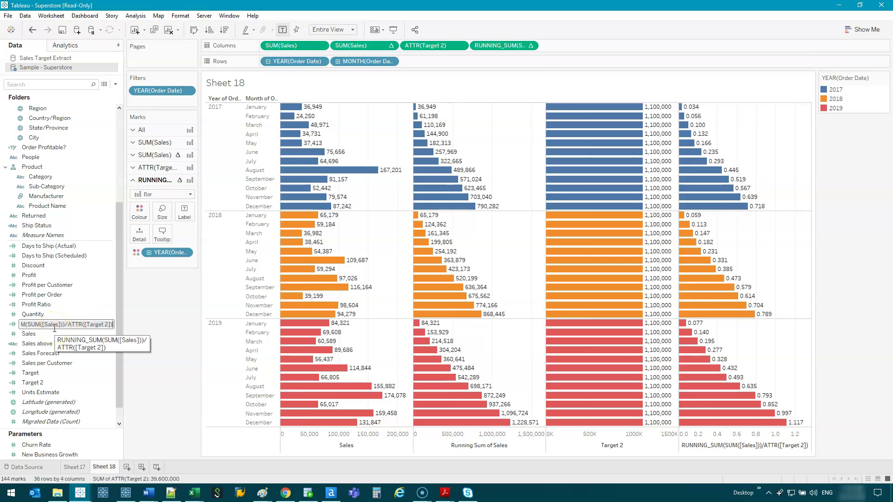
{"action": "type", "text": "% Value Progress"}
{"action": "key", "text": "Return"}
{"action": "left_click_drag", "start_coordinate": [538, 42], "coordinate": [490, 25]}
{"action": "left_click_drag", "start_coordinate": [489, 77], "coordinate": [360, 158]}
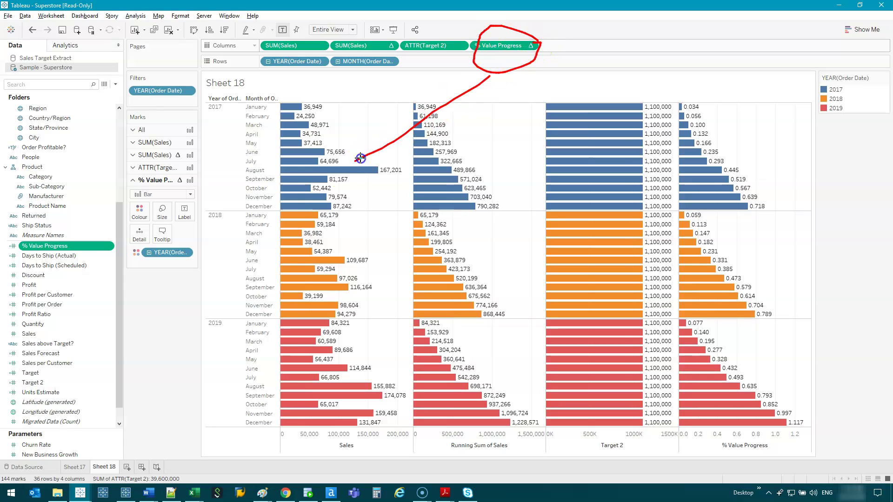
{"action": "left_click_drag", "start_coordinate": [188, 223], "coordinate": [105, 238]}
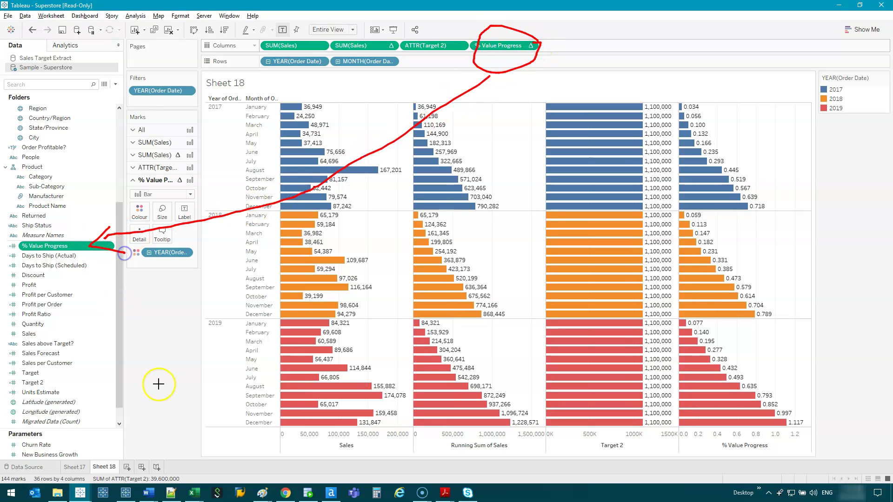
{"action": "key", "text": "Escape"}
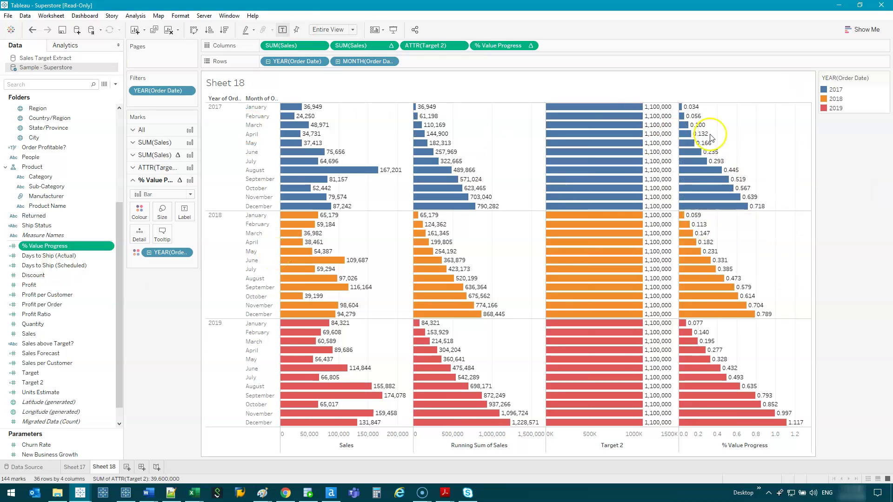
Step: Add % Value Progress from Columns as the label on its own bars and open that label field's formatting
{"action": "mouse_move", "coordinate": [687, 110]}
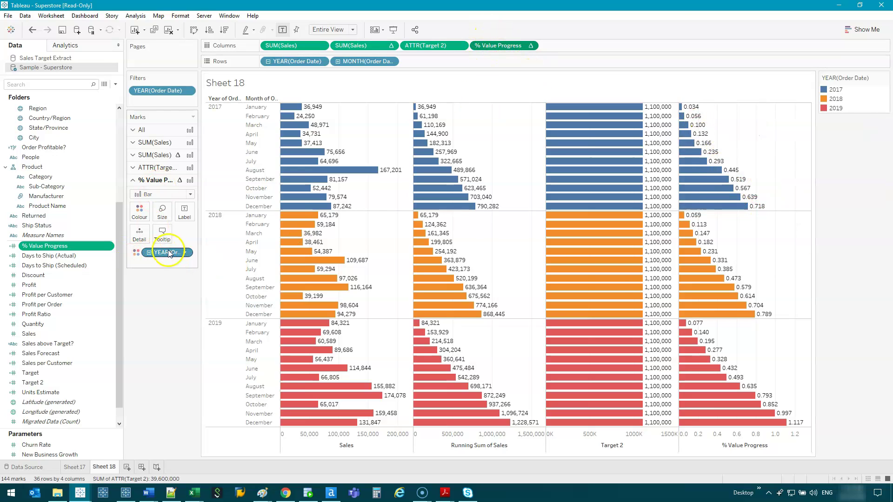
{"action": "left_click_drag", "start_coordinate": [505, 45], "coordinate": [185, 213]}
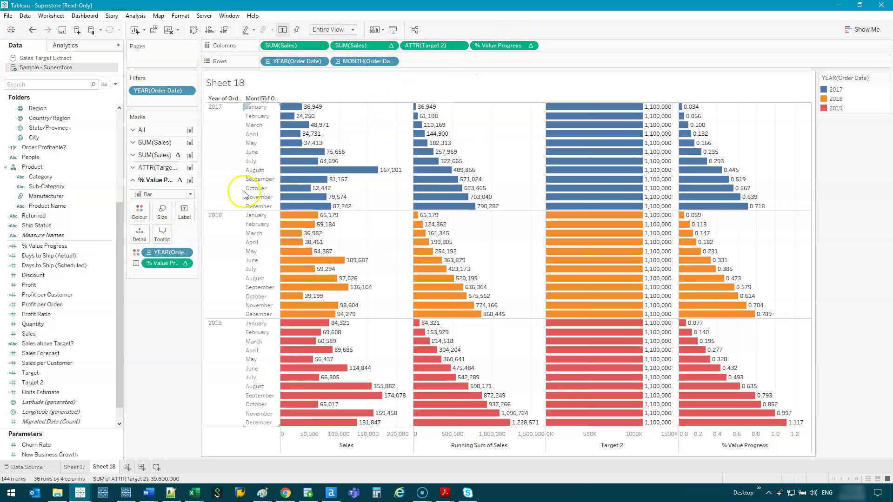
{"action": "right_click", "coordinate": [163, 263]}
{"action": "left_click", "coordinate": [203, 299]}
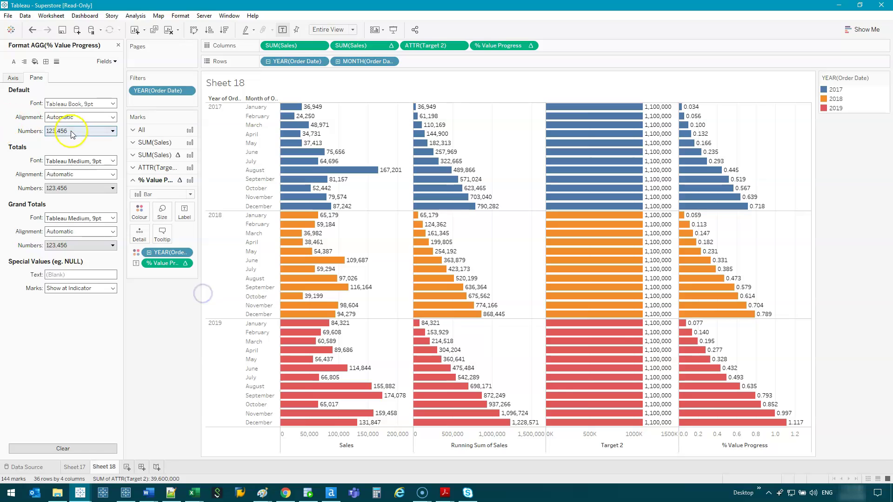
Step: Set the Totals number format of % Value Progress to Percentage with 2 decimal places
{"action": "left_click", "coordinate": [79, 187]}
{"action": "left_click", "coordinate": [68, 245]}
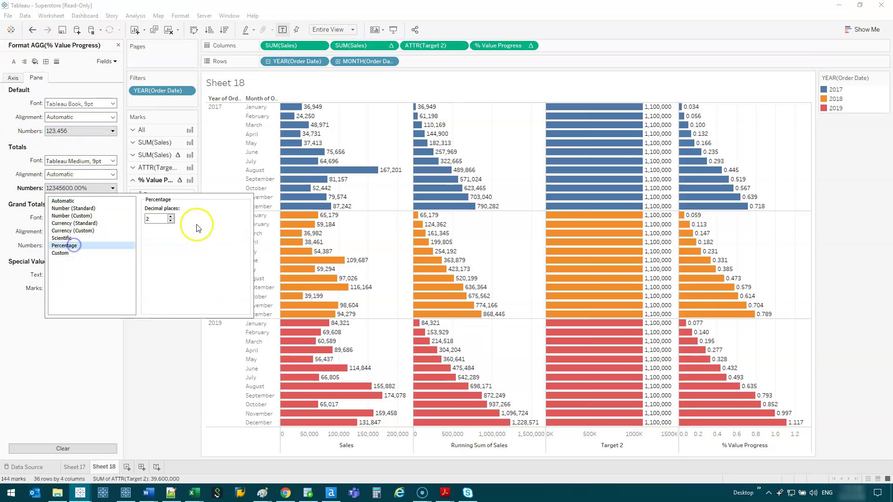
{"action": "left_click", "coordinate": [156, 377]}
{"action": "left_click", "coordinate": [12, 78]}
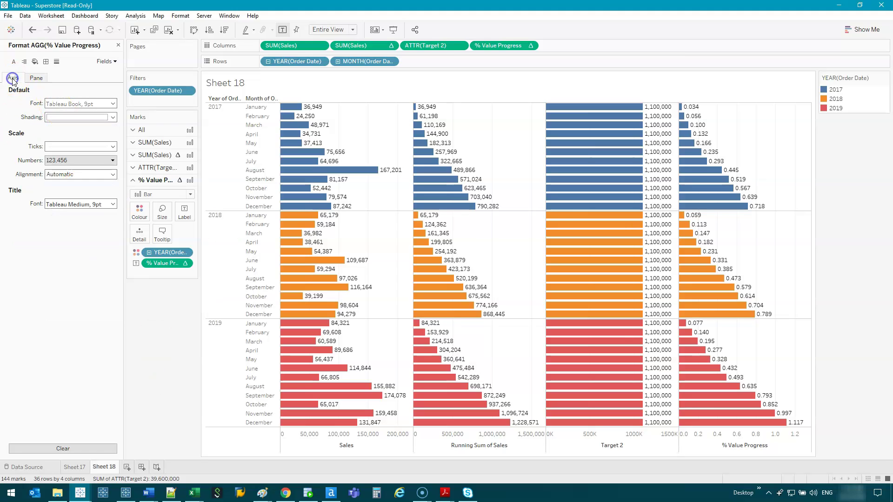
{"action": "left_click", "coordinate": [40, 79]}
Step: Format the default pane numbers of % Value Progress as Percentage with 0 decimal places
{"action": "left_click", "coordinate": [79, 131]}
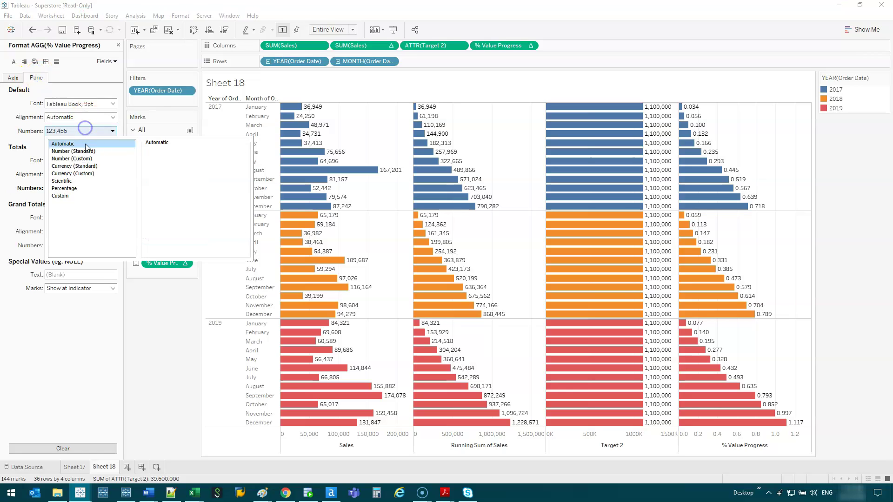
{"action": "left_click", "coordinate": [65, 188]}
{"action": "left_click", "coordinate": [171, 164]}
{"action": "left_click", "coordinate": [172, 164]}
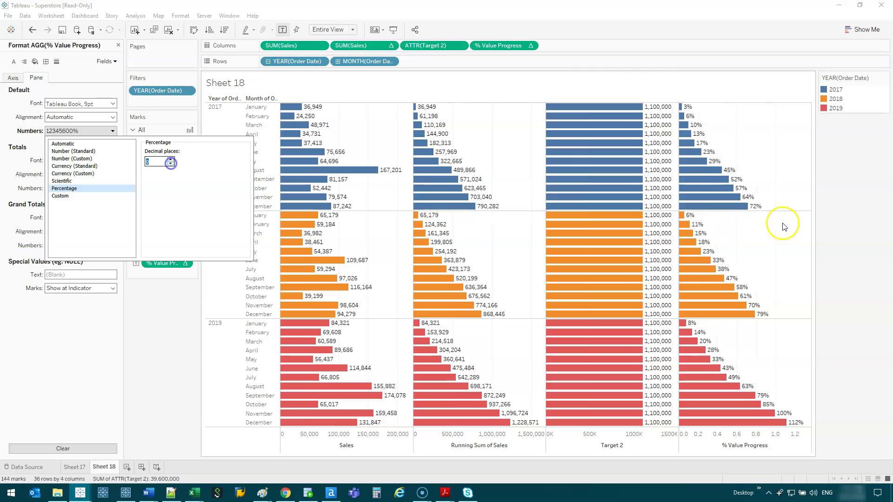
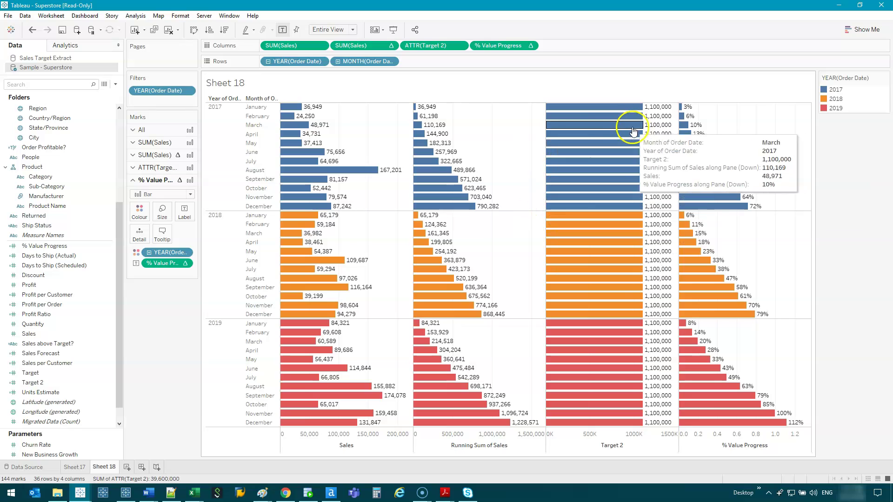
Step: Open the Target 2 calculated field for editing, clear its formula and begin a new one with if
{"action": "mouse_move", "coordinate": [646, 211]}
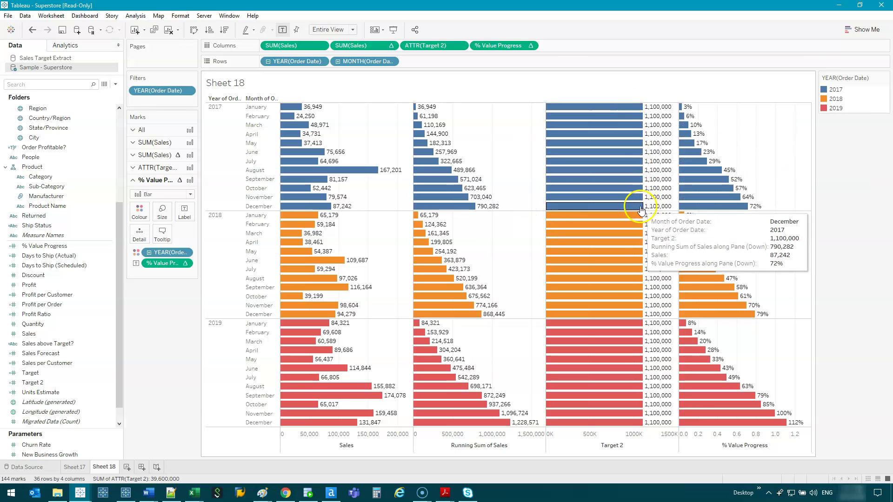
{"action": "mouse_move", "coordinate": [593, 251]}
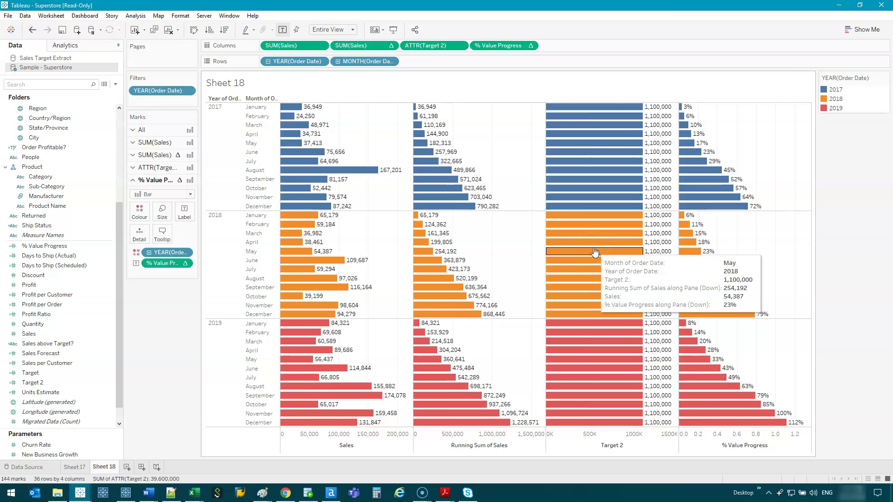
{"action": "mouse_move", "coordinate": [595, 385]}
{"action": "left_click", "coordinate": [48, 385]}
{"action": "right_click", "coordinate": [48, 385]}
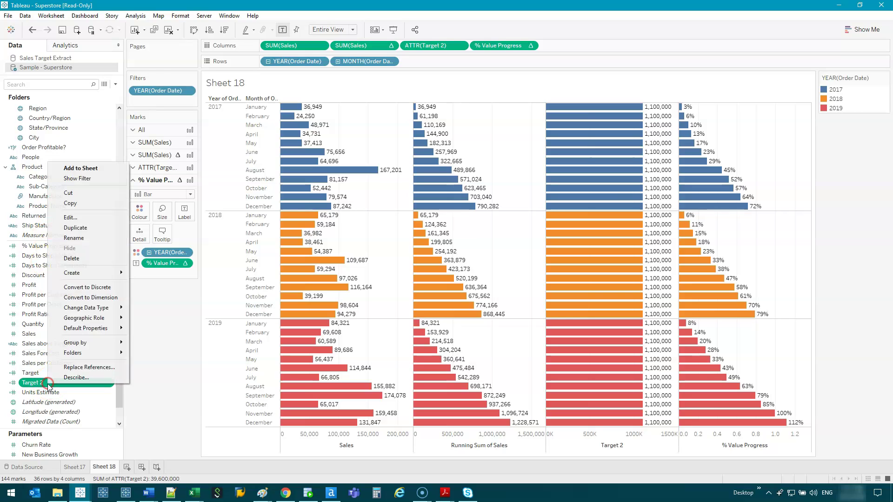
{"action": "left_click", "coordinate": [92, 218]}
{"action": "left_click_drag", "start_coordinate": [329, 171], "coordinate": [589, 140]}
{"action": "left_click", "coordinate": [70, 117]}
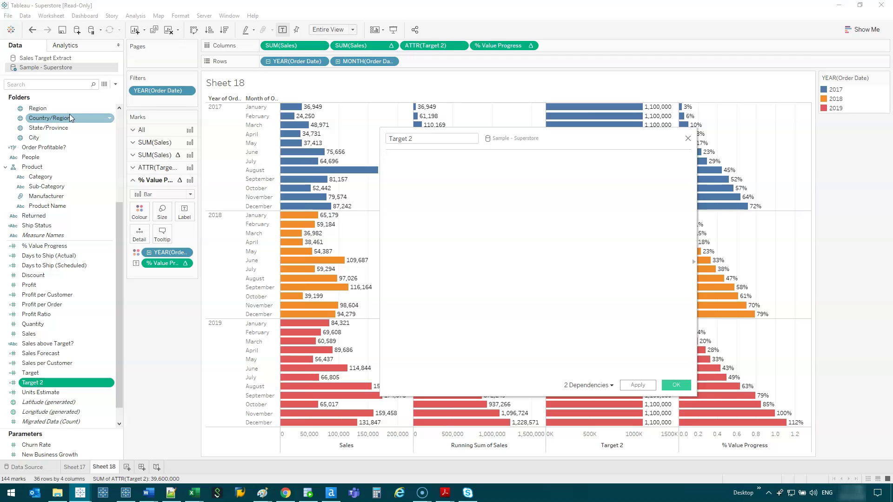
{"action": "type", "text": "if"}
{"action": "left_click_drag", "start_coordinate": [70, 118], "coordinate": [223, 173]}
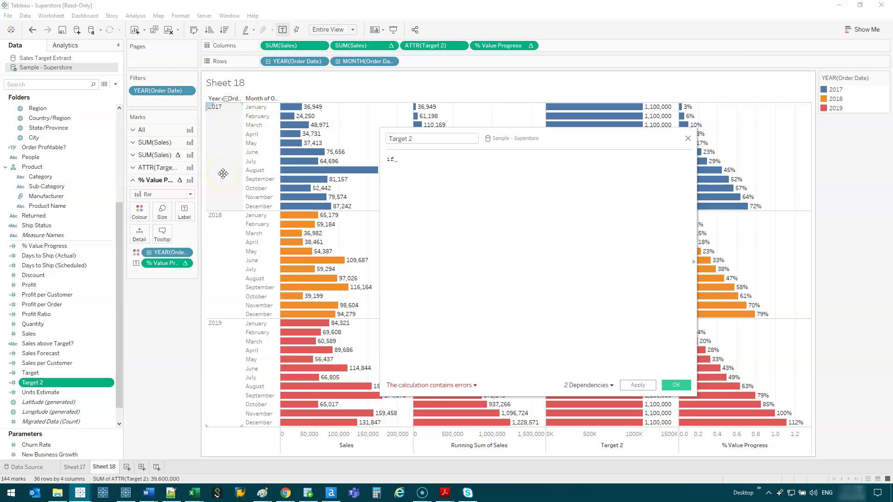
{"action": "left_click_drag", "start_coordinate": [224, 173], "coordinate": [475, 167]}
{"action": "type", "text": "year("}
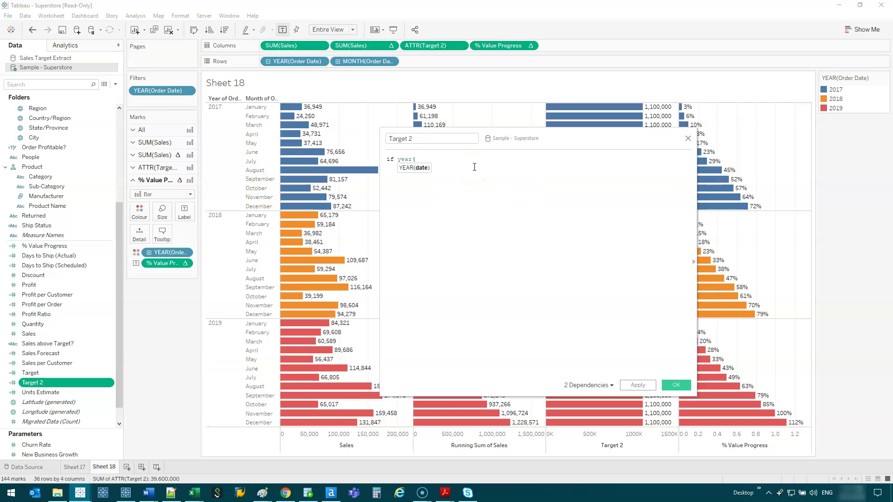
{"action": "type", "text": "order"}
{"action": "key", "text": "Return"}
{"action": "type", "text": ") = 2016"}
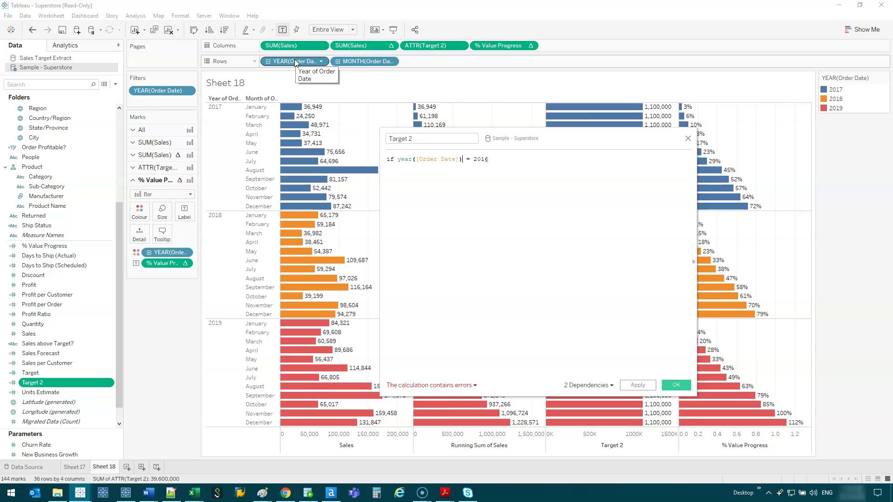
{"action": "left_click_drag", "start_coordinate": [461, 159], "coordinate": [404, 159]}
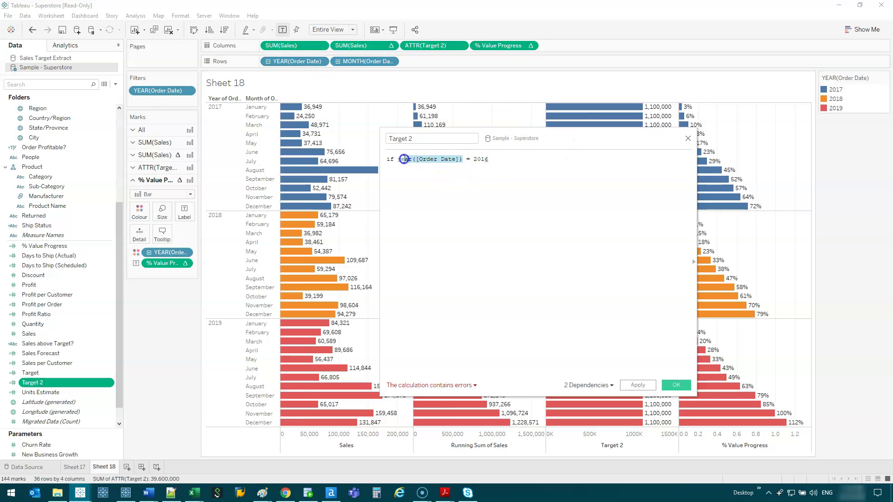
{"action": "left_click_drag", "start_coordinate": [521, 162], "coordinate": [396, 159]}
{"action": "key", "text": "BackSpace"}
{"action": "left_click", "coordinate": [250, 153]}
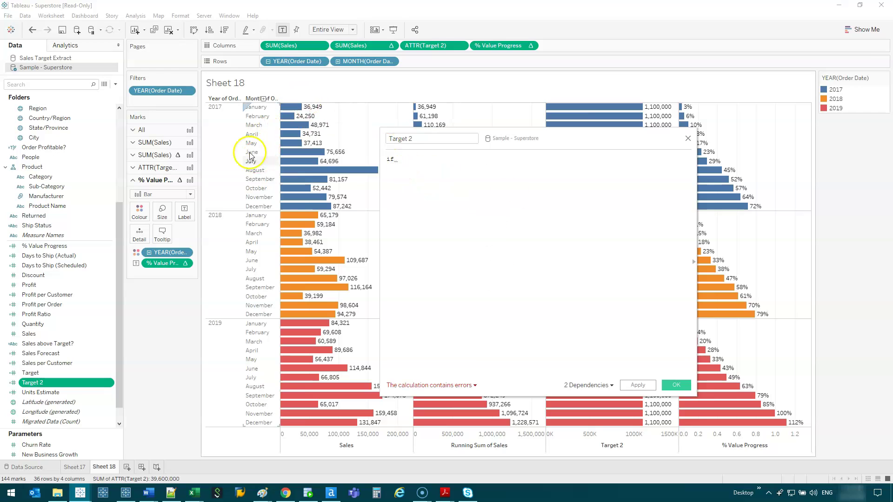
{"action": "mouse_move", "coordinate": [238, 114]}
{"action": "left_mouse_down"}
{"action": "mouse_move", "coordinate": [206, 122]}
{"action": "mouse_move", "coordinate": [214, 297]}
{"action": "mouse_move", "coordinate": [201, 419]}
{"action": "mouse_move", "coordinate": [247, 242]}
{"action": "mouse_move", "coordinate": [237, 115]}
{"action": "left_mouse_up"}
{"action": "mouse_move", "coordinate": [321, 50]}
{"action": "left_mouse_down"}
{"action": "mouse_move", "coordinate": [339, 52]}
{"action": "mouse_move", "coordinate": [260, 47]}
{"action": "mouse_move", "coordinate": [250, 65]}
{"action": "mouse_move", "coordinate": [314, 69]}
{"action": "mouse_move", "coordinate": [336, 43]}
{"action": "left_mouse_up"}
{"action": "mouse_move", "coordinate": [323, 74]}
{"action": "left_mouse_down"}
{"action": "mouse_move", "coordinate": [435, 152]}
{"action": "mouse_move", "coordinate": [396, 145]}
{"action": "left_mouse_up"}
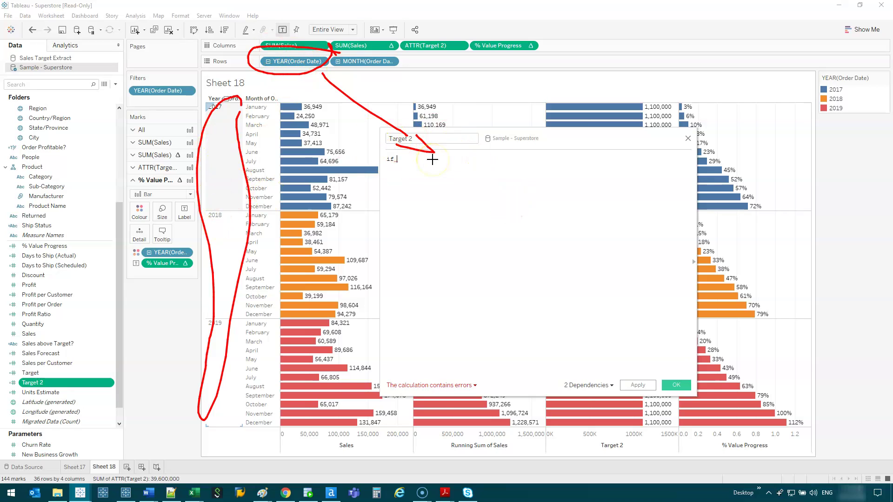
{"action": "key", "text": "Escape"}
Step: Complete Target 2's first line as if DATEPART('year', [Order Date]) = 2017 then 750000, taking the date expression from the year field on Rows
{"action": "mouse_move", "coordinate": [289, 62]}
{"action": "left_mouse_down"}
{"action": "mouse_move", "coordinate": [417, 160]}
{"action": "mouse_move", "coordinate": [428, 179]}
{"action": "mouse_move", "coordinate": [283, 63]}
{"action": "mouse_move", "coordinate": [439, 200]}
{"action": "left_mouse_up"}
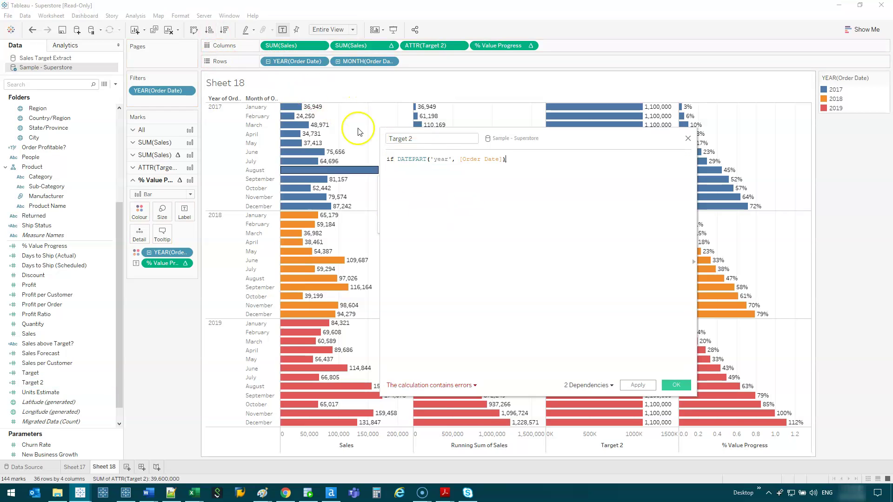
{"action": "left_click_drag", "start_coordinate": [506, 160], "coordinate": [396, 160]}
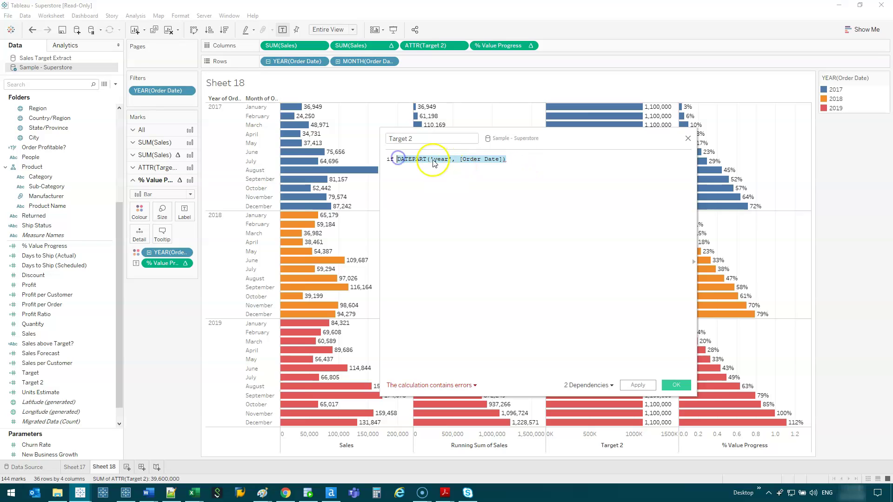
{"action": "left_click", "coordinate": [512, 159]}
{"action": "type", "text": "= "}
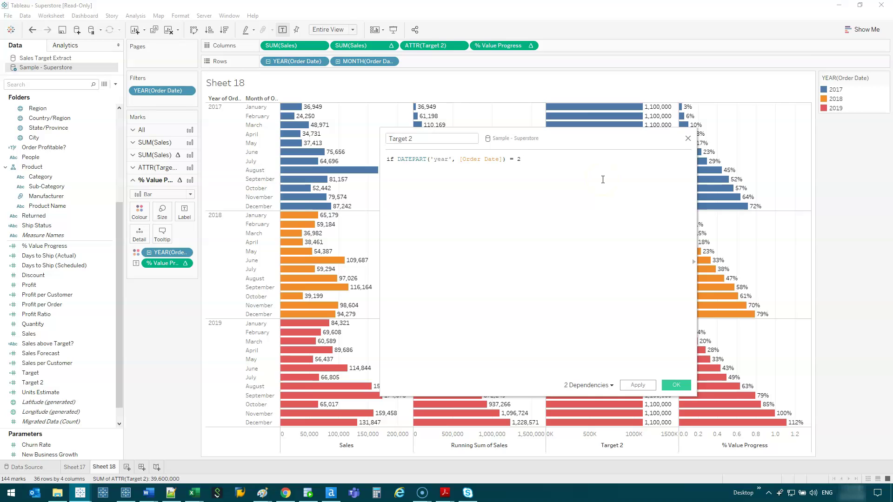
{"action": "type", "text": "2017 then"}
{"action": "left_click_drag", "start_coordinate": [568, 144], "coordinate": [708, 126]}
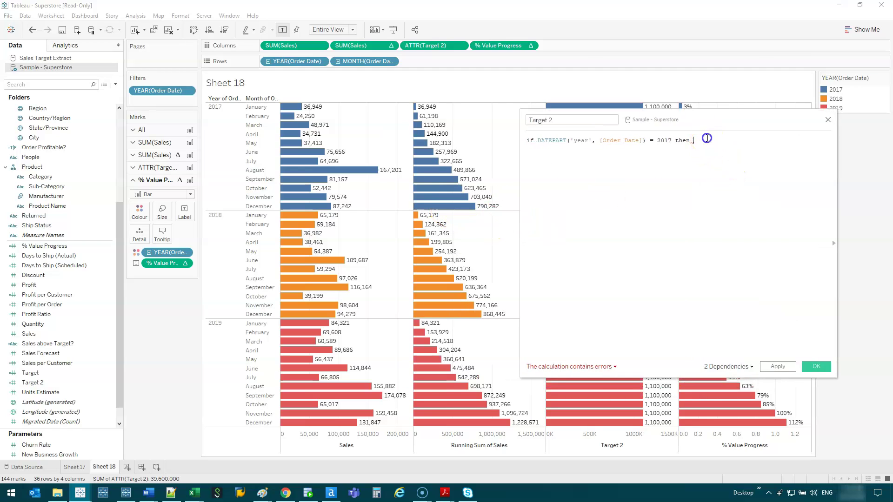
{"action": "type", "text": "7"}
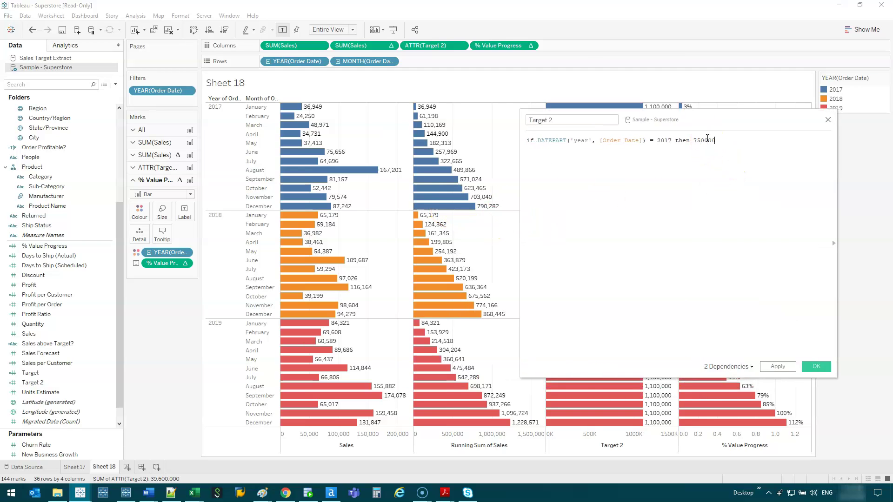
{"action": "type", "text": "50000"}
{"action": "key", "text": "Return"}
{"action": "type", "text": "if"}
{"action": "key", "text": "BackSpace"}
{"action": "key", "text": "BackSpace"}
{"action": "key", "text": "BackSpace"}
Step: Copy the 2017 condition line in Target 2's formula and paste it repeatedly, keeping three identical lines
{"action": "key", "text": "ctrl+a"}
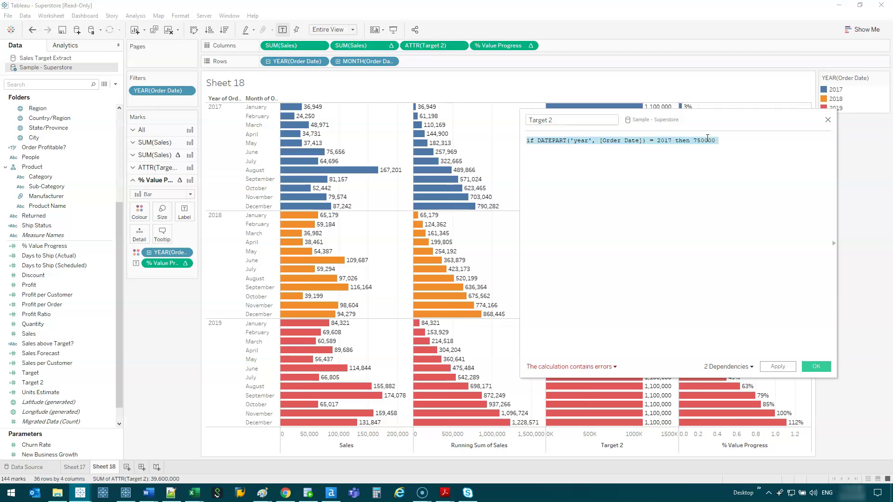
{"action": "key", "text": "Down"}
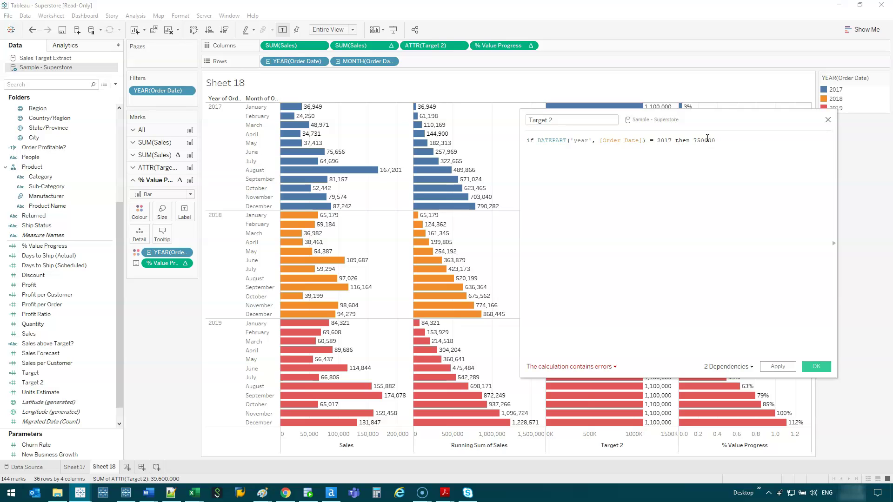
{"action": "key", "text": "ctrl+a"}
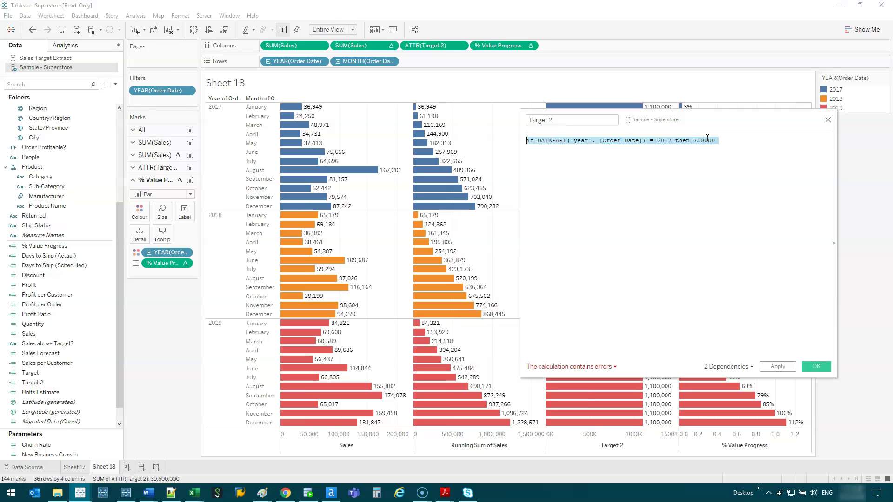
{"action": "key", "text": "ctrl+v"}
{"action": "key", "text": "ctrl+v"}
{"action": "key", "text": "ctrl+v"}
{"action": "key", "text": "ctrl+v"}
{"action": "key", "text": "ctrl+v"}
{"action": "key", "text": "ctrl+v"}
{"action": "key", "text": "ctrl+v"}
{"action": "key", "text": "ctrl+v"}
{"action": "key", "text": "ctrl+v"}
{"action": "key", "text": "ctrl+v"}
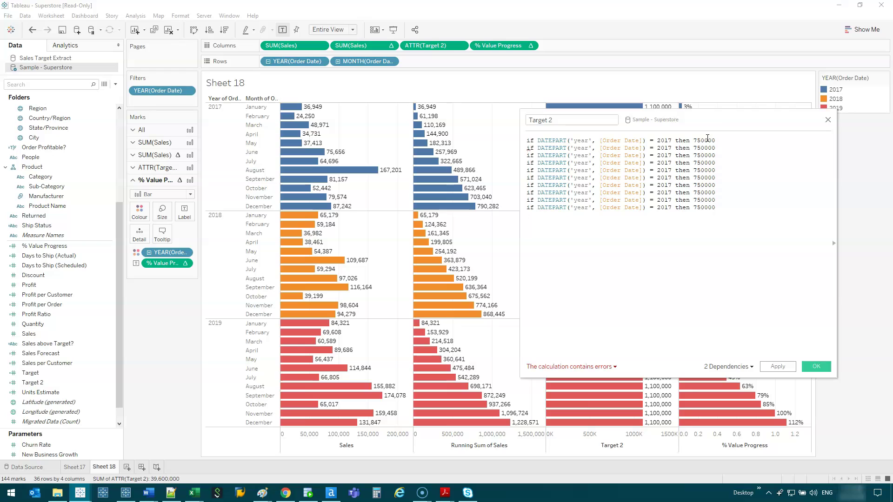
{"action": "left_click_drag", "start_coordinate": [726, 208], "coordinate": [723, 157]}
{"action": "key", "text": "BackSpace"}
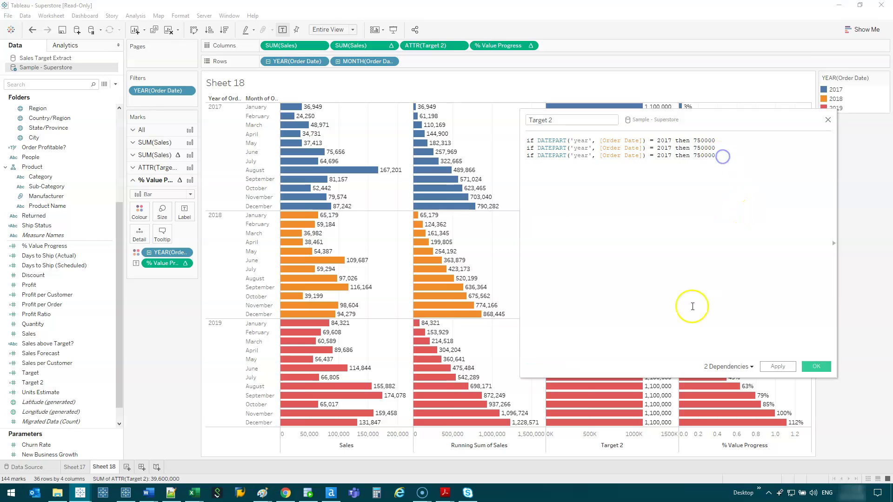
Step: Change the year in the formula's second line to 2018 and in the third line to 2019
{"action": "left_click", "coordinate": [669, 147]}
{"action": "key", "text": "BackSpace"}
{"action": "type", "text": "8"}
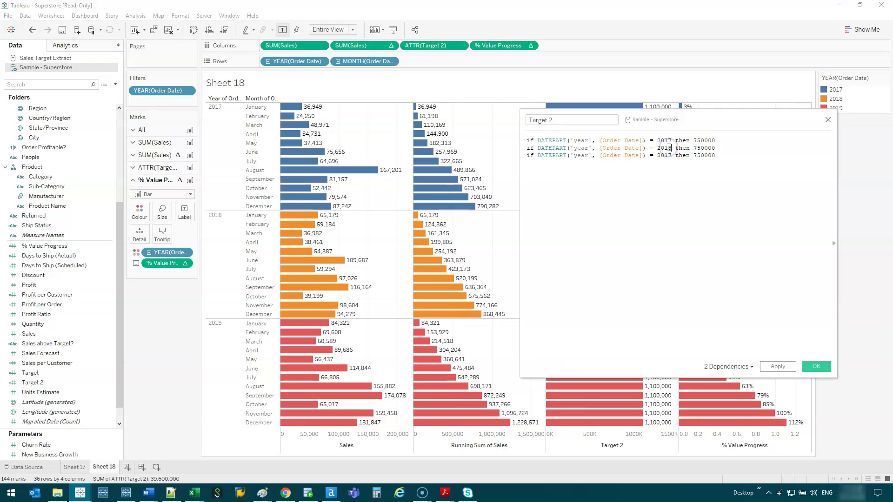
{"action": "left_click", "coordinate": [669, 155]}
{"action": "key", "text": "BackSpace"}
{"action": "type", "text": "9"}
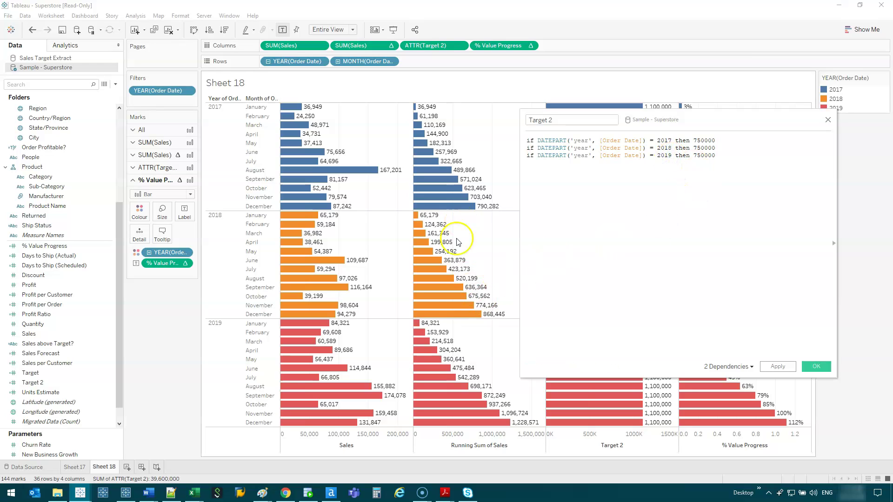
Step: Set the target value to 900000 in the 2018 line and 1200000 in the 2019 line
{"action": "left_click", "coordinate": [695, 148]}
{"action": "key", "text": "Delete"}
{"action": "key", "text": "Delete"}
{"action": "type", "text": "90"}
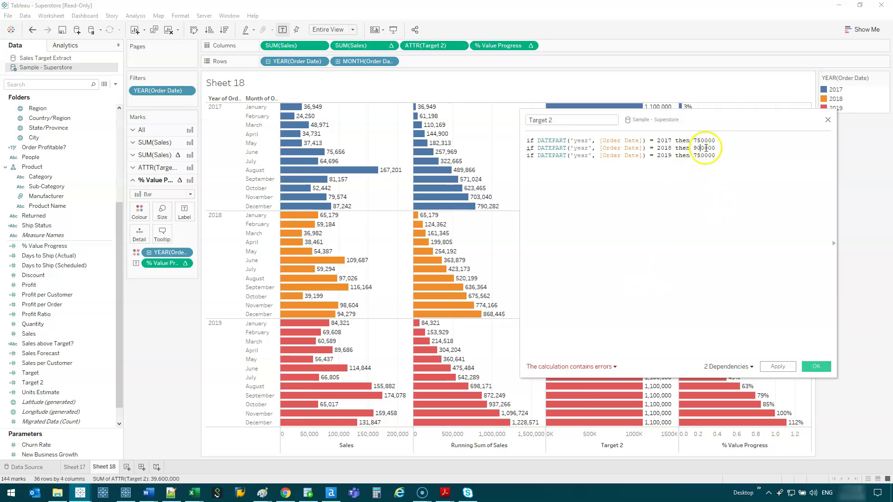
{"action": "left_click", "coordinate": [695, 156]}
{"action": "key", "text": "Delete"}
{"action": "key", "text": "Delete"}
{"action": "type", "text": "12"}
Step: Change the if at the start of the 2018 and 2019 lines to elseif
{"action": "triple_click", "coordinate": [528, 148]}
{"action": "key", "text": "Left"}
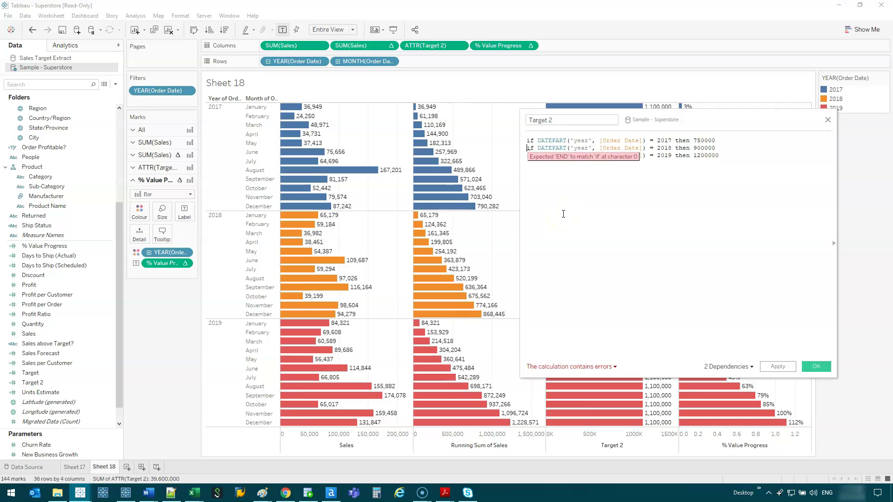
{"action": "type", "text": "else"}
{"action": "key", "text": "Escape"}
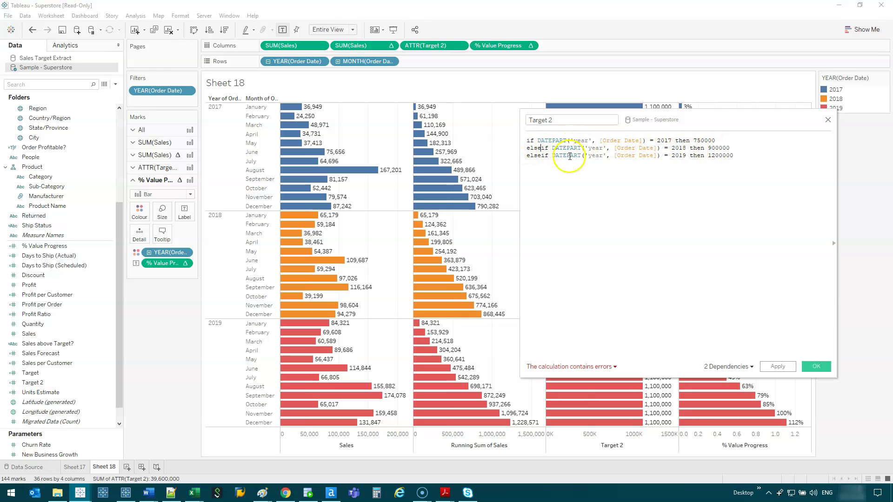
Step: Add else null() end as the last line of Target 2's formula
{"action": "left_click", "coordinate": [749, 156]}
{"action": "key", "text": "Return"}
{"action": "type", "text": "else null() e"}
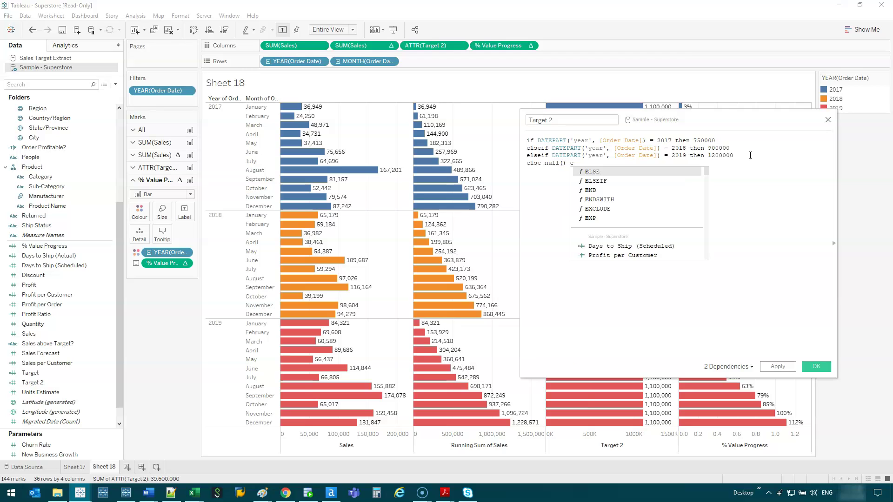
{"action": "type", "text": "nd"}
{"action": "left_click", "coordinate": [633, 236]}
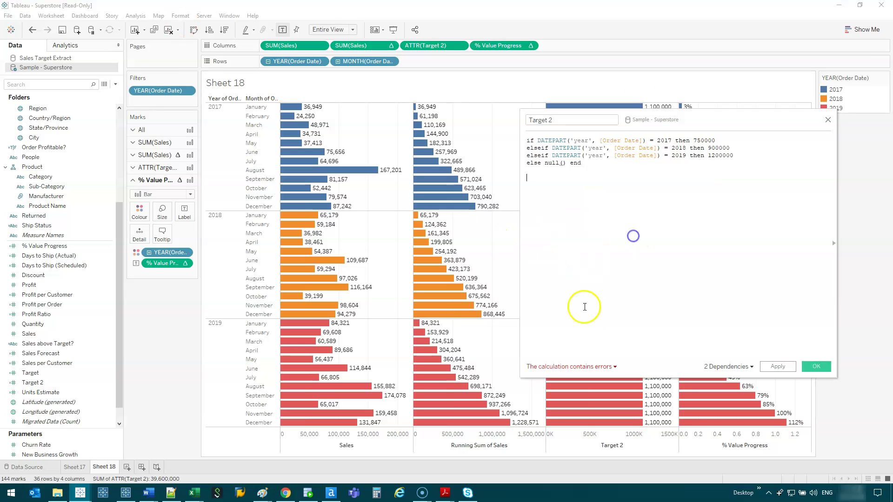
Step: Check the calculation error and try endif as the formula's closing keyword
{"action": "left_click", "coordinate": [612, 367]}
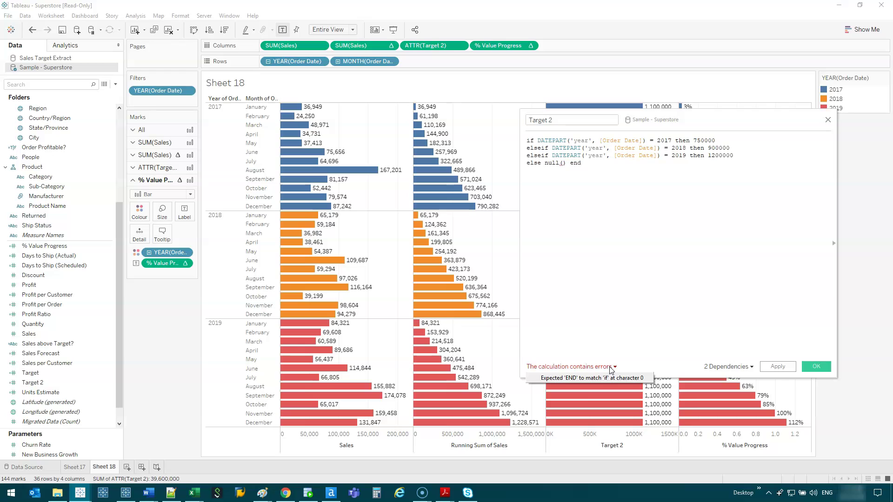
{"action": "left_click", "coordinate": [595, 160]}
{"action": "type", "text": "if"}
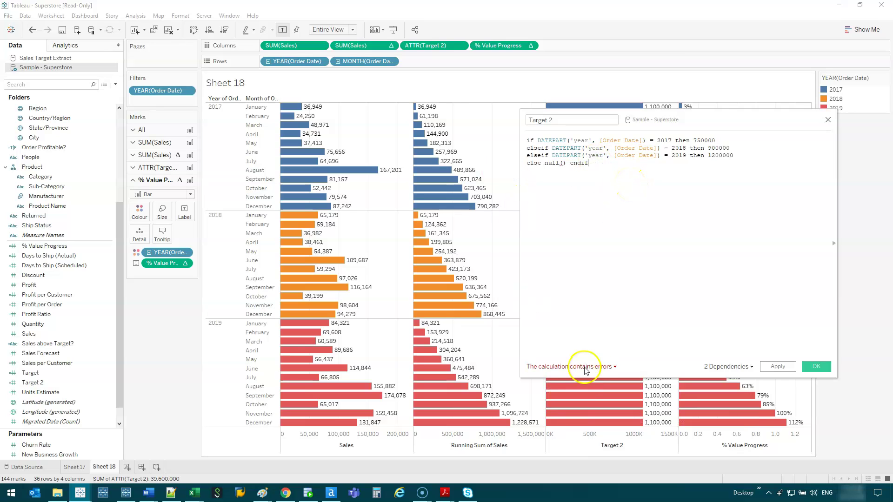
{"action": "left_click", "coordinate": [593, 368]}
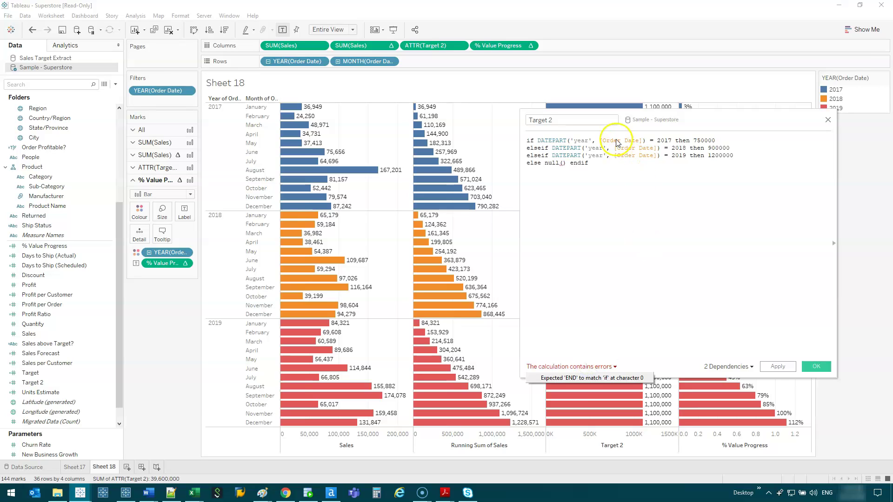
Step: Change the closing keyword back to end and replace null() with 0 in the else line
{"action": "left_click", "coordinate": [610, 166]}
{"action": "key", "text": "BackSpace"}
{"action": "key", "text": "BackSpace"}
{"action": "left_click_drag", "start_coordinate": [565, 162], "coordinate": [545, 162]}
{"action": "key", "text": "BackSpace"}
{"action": "type", "text": "12"}
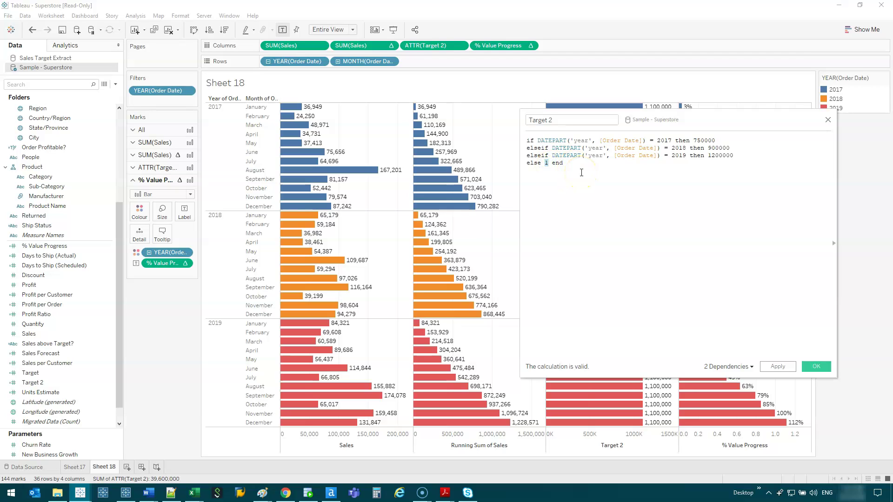
{"action": "type", "text": "0"}
{"action": "left_click", "coordinate": [548, 164]}
{"action": "left_click", "coordinate": [810, 367]}
Step: Start a case statement on DATEPART('year', [Order Date]) below the if formula
{"action": "left_click", "coordinate": [571, 169]}
{"action": "key", "text": "Return"}
{"action": "key", "text": "Return"}
{"action": "type", "text": "case"}
{"action": "left_click_drag", "start_coordinate": [296, 60], "coordinate": [656, 192]}
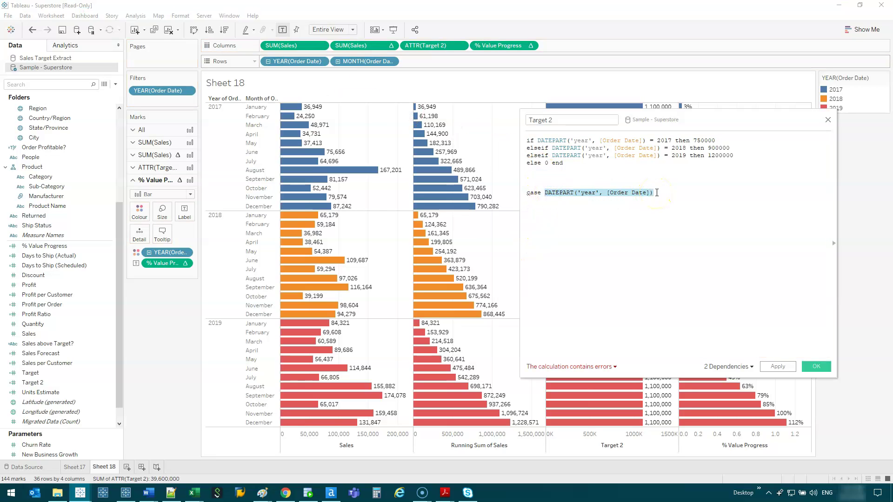
{"action": "left_click", "coordinate": [671, 193]}
Step: Add the line when 2017 then 750000 under the case and copy it to make three identical lines
{"action": "key", "text": "Return"}
{"action": "type", "text": "when 201"}
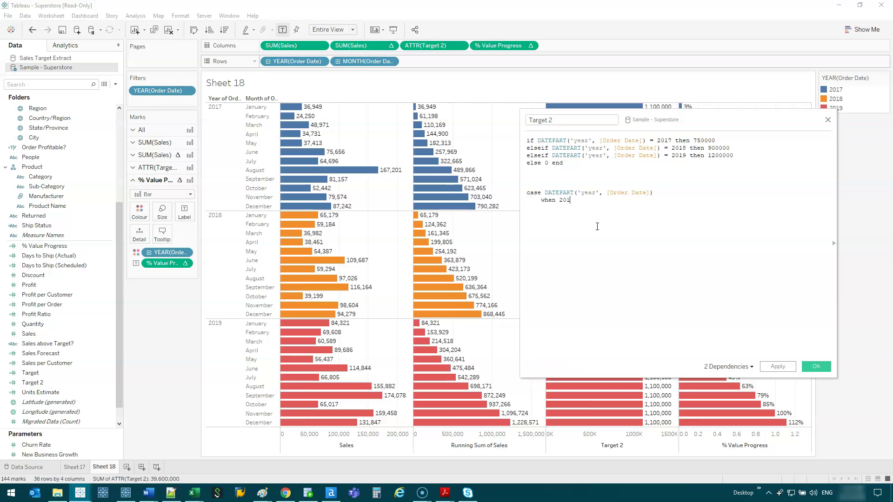
{"action": "type", "text": "then"}
{"action": "key", "text": "shift+Up"}
{"action": "key", "text": "ctrl+c"}
{"action": "key", "text": "ctrl+v"}
{"action": "key", "text": "ctrl+v"}
{"action": "key", "text": "ctrl+v"}
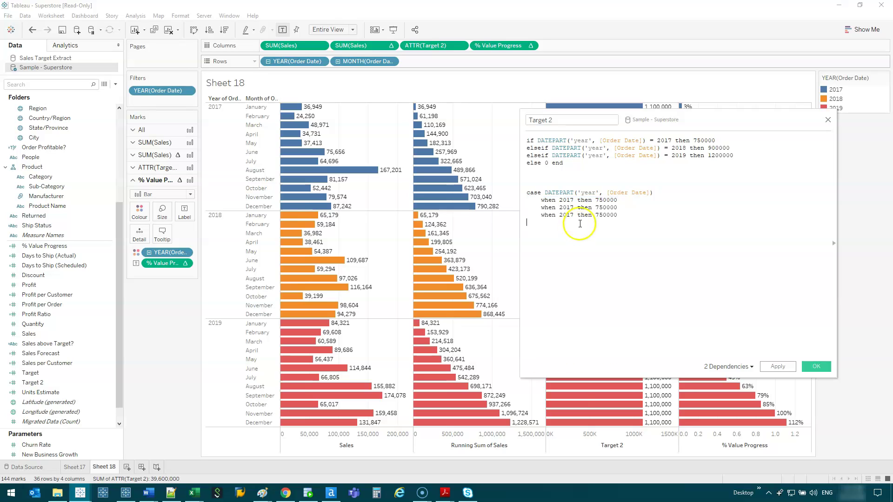
Step: Change the year in the second when line to 2018 and in the third to 2019
{"action": "left_click", "coordinate": [572, 208]}
{"action": "key", "text": "BackSpace"}
{"action": "type", "text": "8"}
{"action": "left_click", "coordinate": [569, 215]}
{"action": "key", "text": "BackSpace"}
{"action": "type", "text": "9"}
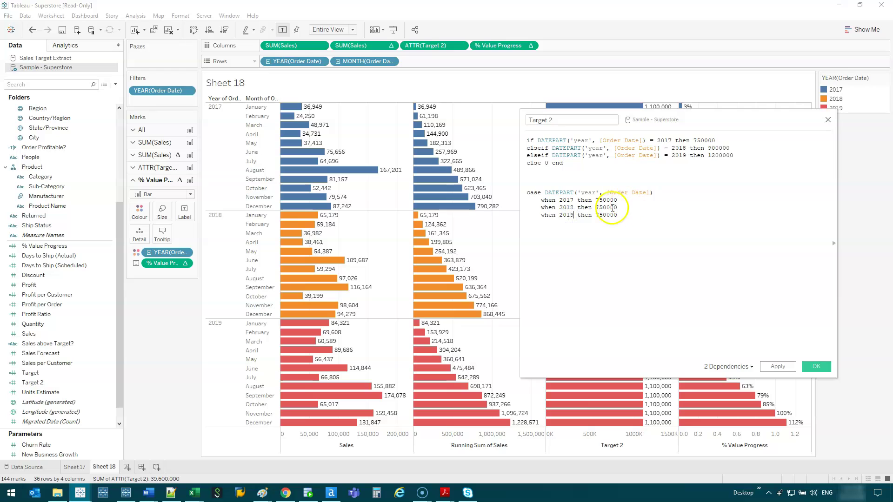
Step: Set the case values to 900000 for 2018 and 1200000 for 2019, and close the statement with else 0 end
{"action": "double_click", "coordinate": [603, 208]}
{"action": "type", "text": "90"}
{"action": "double_click", "coordinate": [611, 215]}
{"action": "type", "text": "120"}
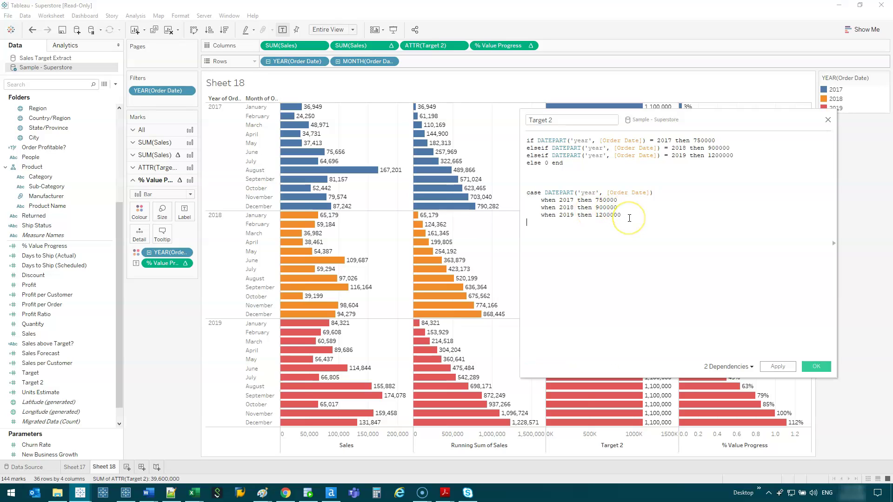
{"action": "key", "text": "Return"}
{"action": "type", "text": "else 0 end"}
Step: Delete the if formula and the blank lines above the case statement, and save Target 2
{"action": "left_click_drag", "start_coordinate": [541, 177], "coordinate": [526, 139]}
{"action": "key", "text": "BackSpace"}
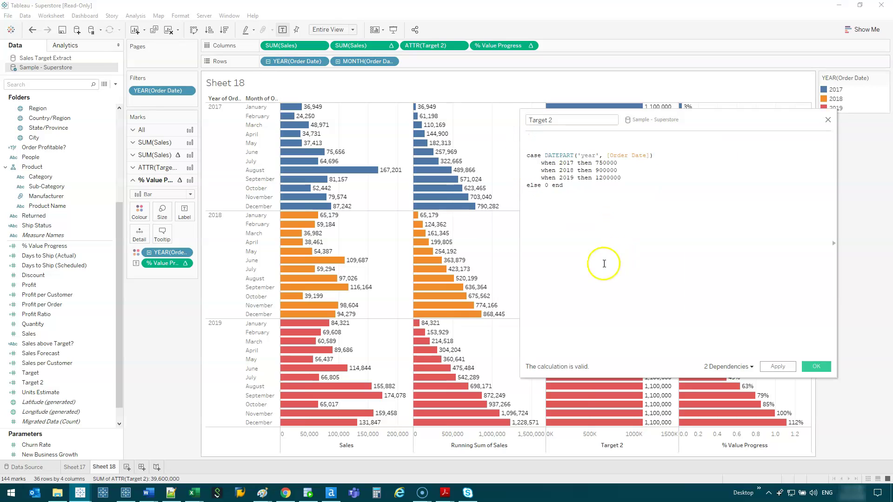
{"action": "left_click", "coordinate": [548, 140]}
{"action": "key", "text": "Delete"}
{"action": "key", "text": "Delete"}
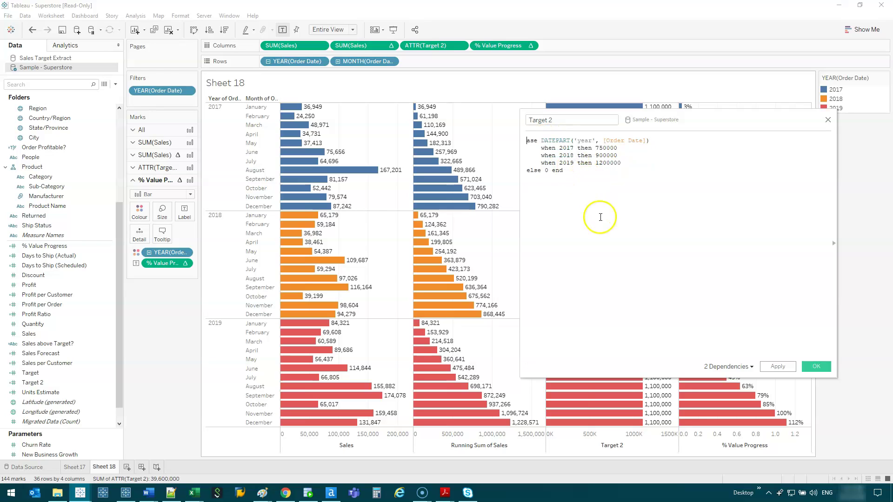
{"action": "type", "text": "c"}
{"action": "left_click", "coordinate": [753, 158]}
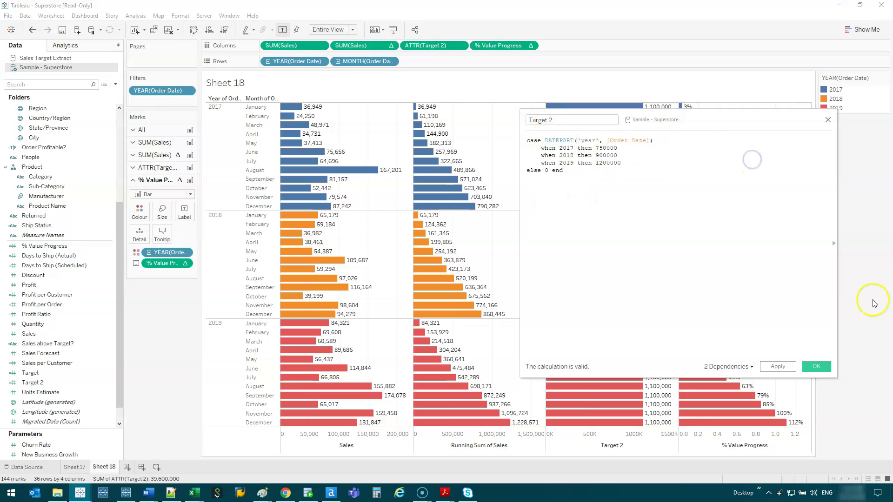
{"action": "left_click", "coordinate": [818, 367]}
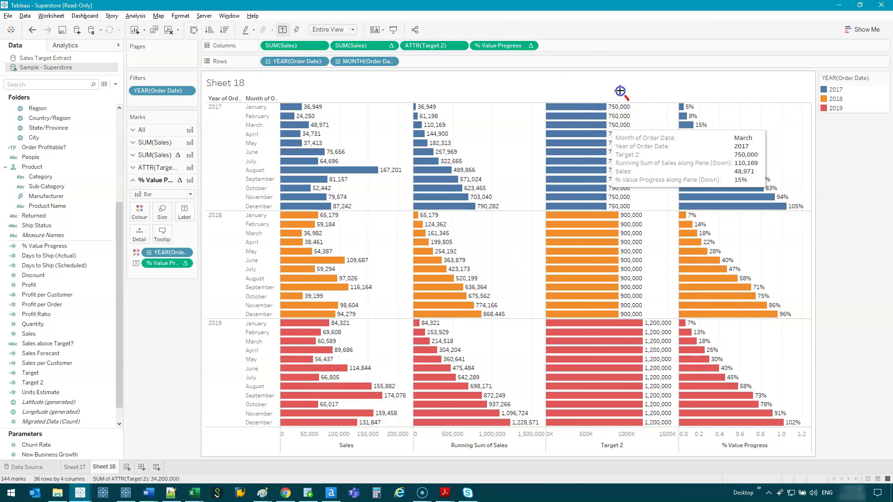
{"action": "mouse_move", "coordinate": [622, 184]}
{"action": "left_mouse_down"}
{"action": "mouse_move", "coordinate": [616, 95]}
{"action": "mouse_move", "coordinate": [625, 209]}
{"action": "mouse_move", "coordinate": [603, 328]}
{"action": "mouse_move", "coordinate": [621, 193]}
{"action": "left_mouse_up"}
{"action": "mouse_move", "coordinate": [656, 319]}
{"action": "left_mouse_down"}
{"action": "mouse_move", "coordinate": [646, 451]}
{"action": "mouse_move", "coordinate": [643, 306]}
{"action": "left_mouse_up"}
{"action": "key", "text": "Escape"}
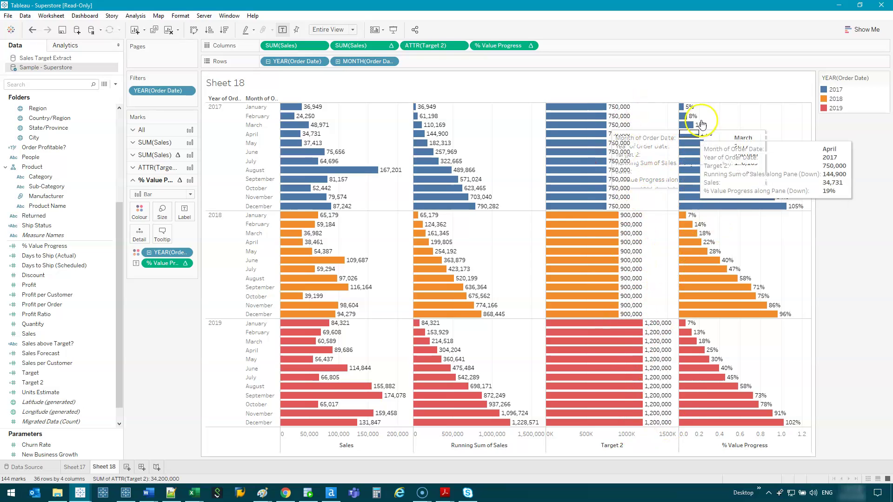
{"action": "mouse_move", "coordinate": [802, 212]}
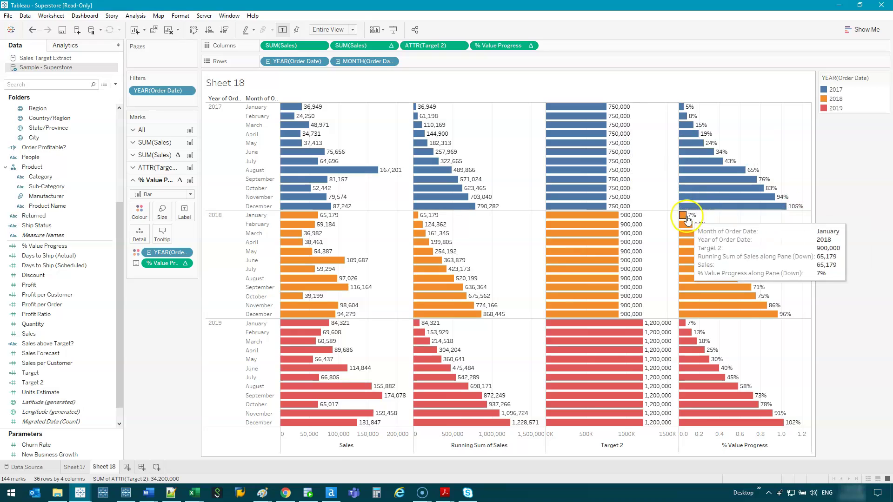
{"action": "mouse_move", "coordinate": [762, 400]}
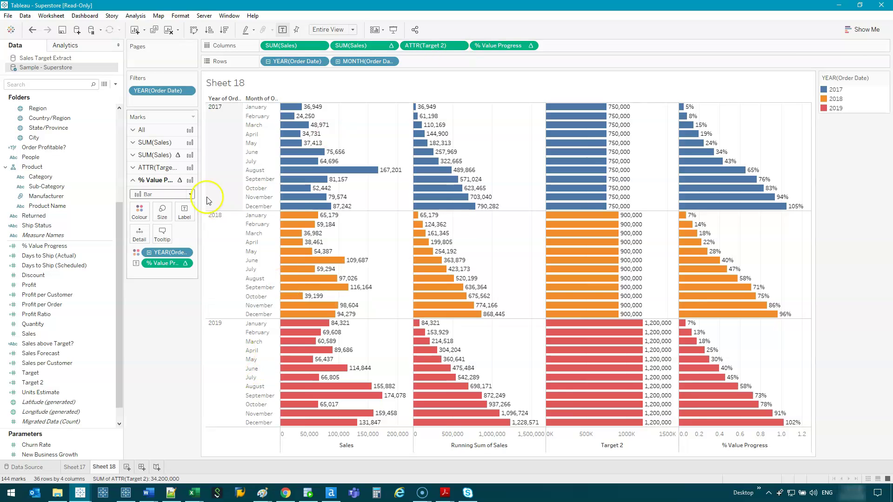
Step: Remove the order year colouring from the marks of all measures and open the % Value Progress marks settings
{"action": "left_click", "coordinate": [154, 131]}
{"action": "left_click_drag", "start_coordinate": [163, 208], "coordinate": [139, 293]}
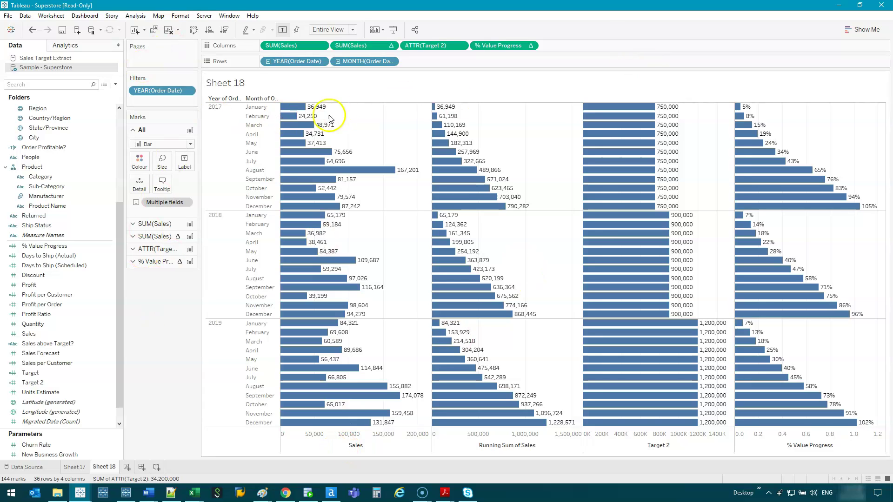
{"action": "left_click", "coordinate": [164, 262]}
{"action": "mouse_move", "coordinate": [757, 127]}
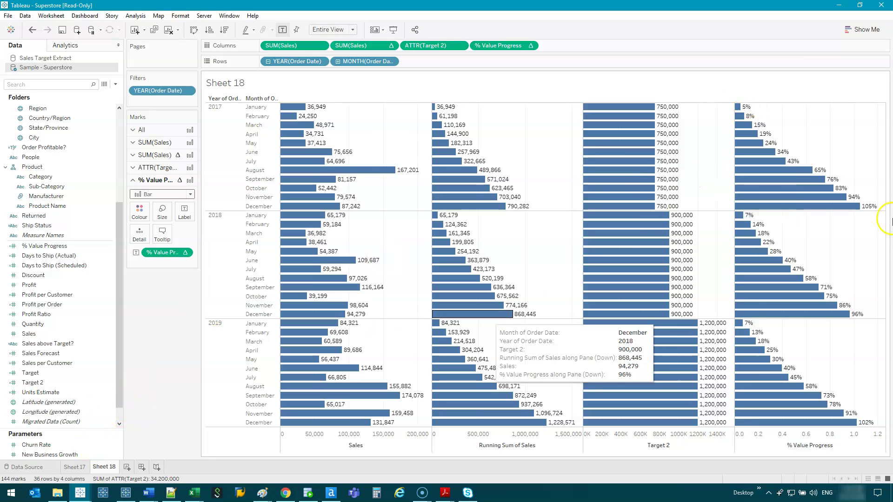
Step: Create a calculated field from Sales per Customer, name it Completion? and clear its default formula
{"action": "left_click", "coordinate": [78, 384]}
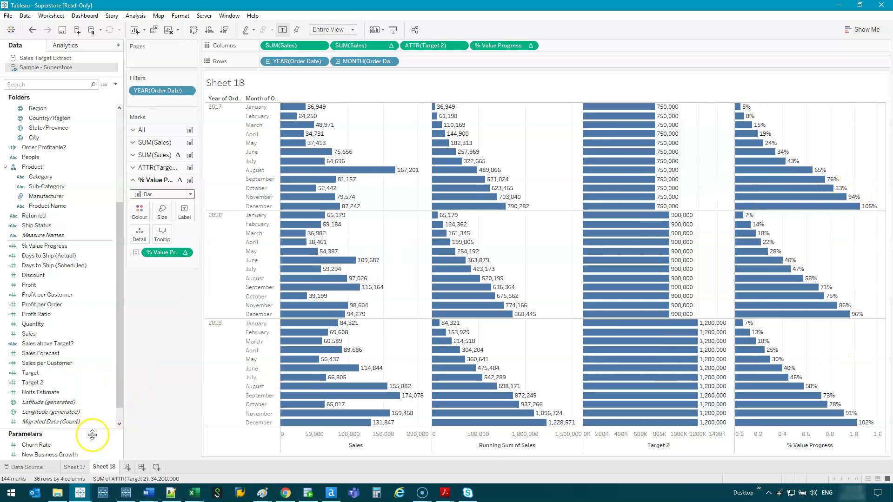
{"action": "right_click", "coordinate": [83, 364]}
{"action": "left_click", "coordinate": [114, 260]}
{"action": "left_click", "coordinate": [196, 260]}
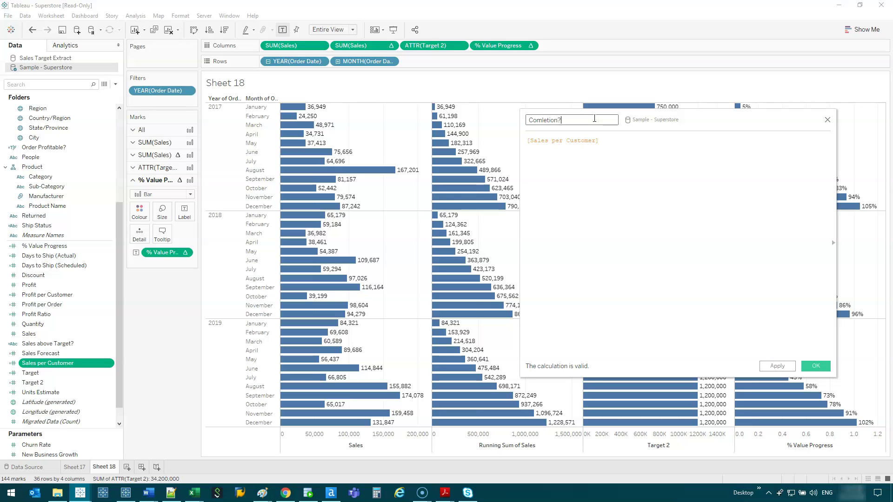
{"action": "left_click", "coordinate": [540, 121]}
{"action": "type", "text": "p"}
{"action": "left_click_drag", "start_coordinate": [608, 143], "coordinate": [454, 96]}
{"action": "key", "text": "BackSpace"}
Step: Set the Completion? formula to [% Value Progress] >= 1 and save the field
{"action": "left_click_drag", "start_coordinate": [710, 135], "coordinate": [397, 146]}
{"action": "left_click_drag", "start_coordinate": [499, 46], "coordinate": [449, 179]}
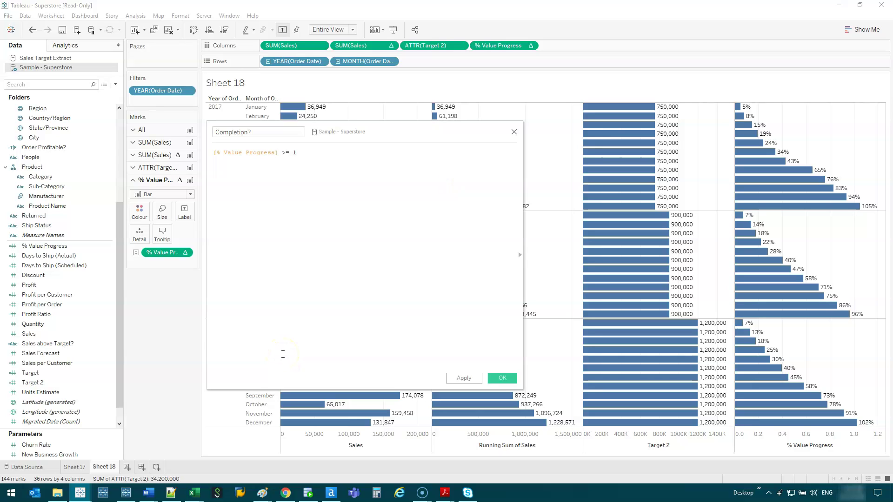
{"action": "left_click", "coordinate": [509, 381]}
Step: Colour the % Value Progress bars by Completion?, with False in orange and True in green
{"action": "left_click_drag", "start_coordinate": [55, 259], "coordinate": [139, 211]}
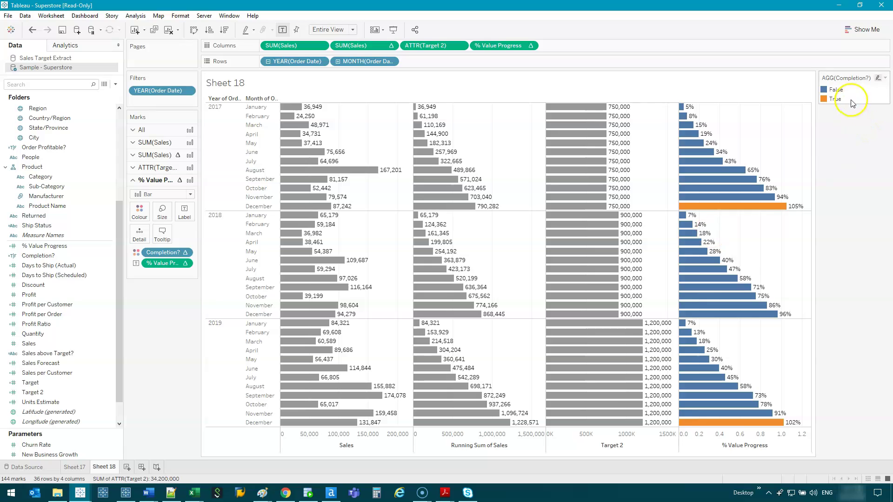
{"action": "double_click", "coordinate": [867, 96]}
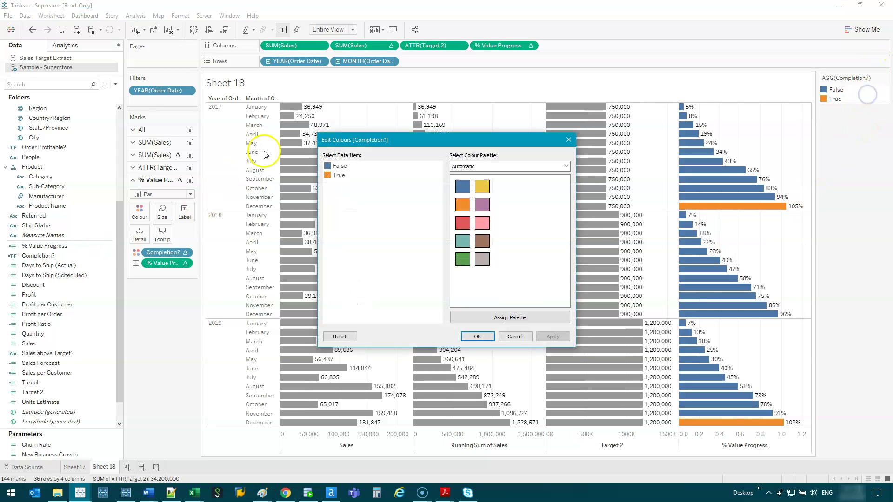
{"action": "left_click", "coordinate": [463, 205]}
{"action": "left_click", "coordinate": [341, 176]}
{"action": "left_click", "coordinate": [463, 259]}
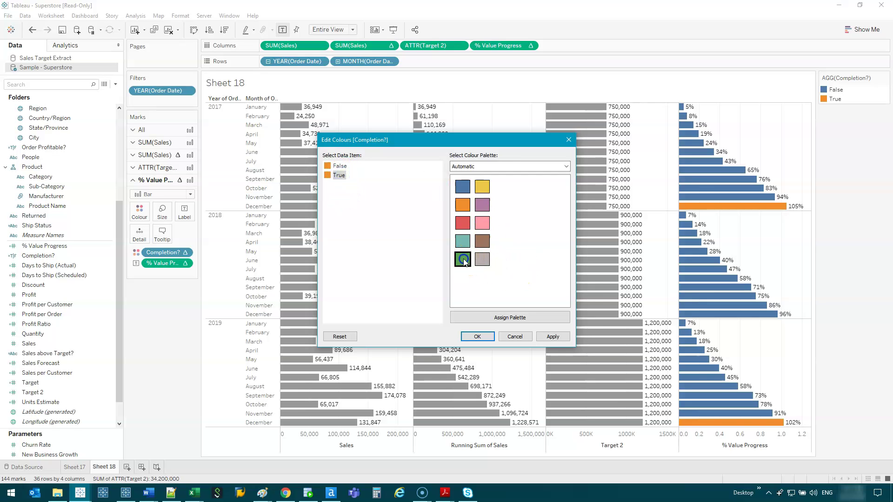
{"action": "left_click", "coordinate": [552, 337]}
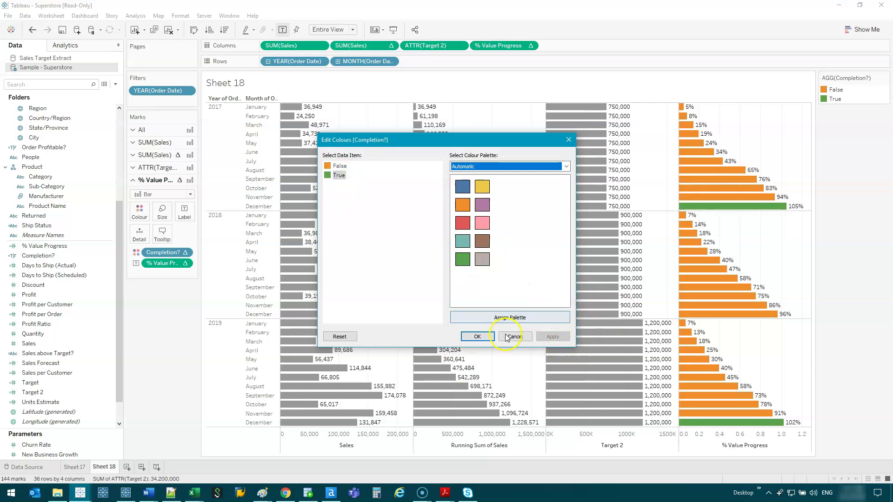
{"action": "left_click", "coordinate": [476, 337]}
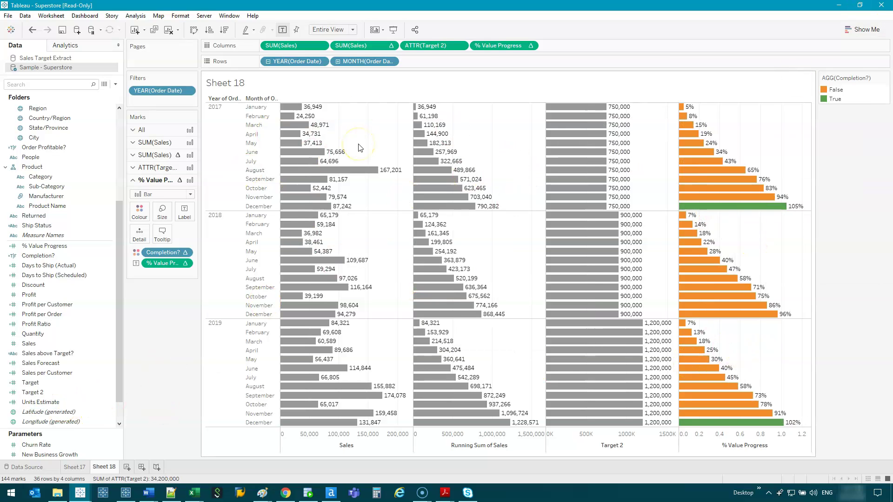
Step: Duplicate Sheet 18 and remove both SUM(Sales) measures and ATTR(Target 2) from the copy, keeping only % Value Progress
{"action": "left_click", "coordinate": [155, 31]}
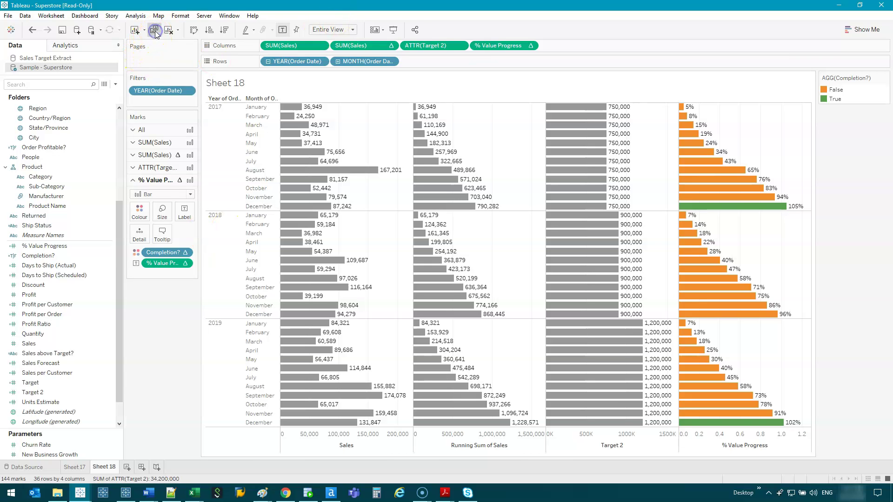
{"action": "left_click", "coordinate": [113, 466]}
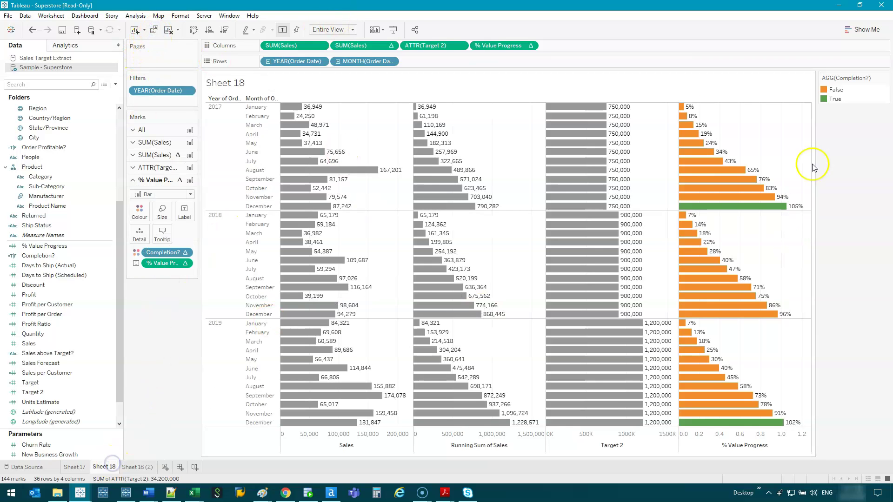
{"action": "left_click", "coordinate": [145, 468]}
{"action": "left_click", "coordinate": [441, 52]}
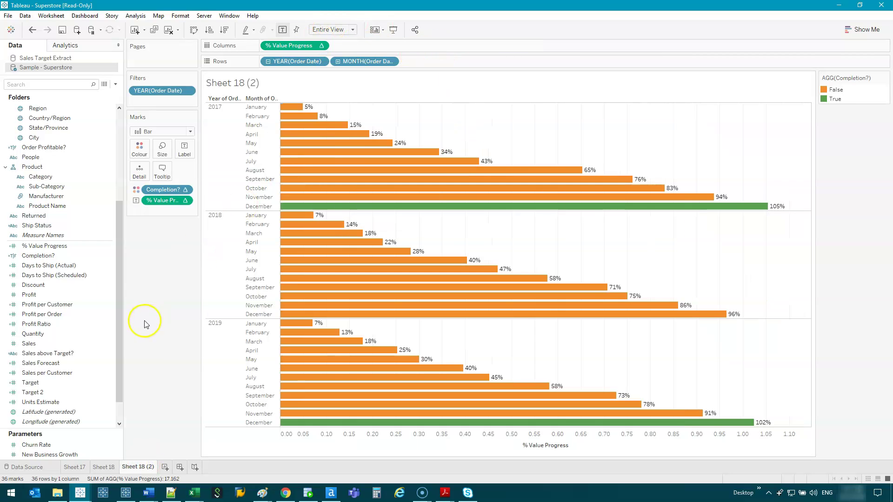